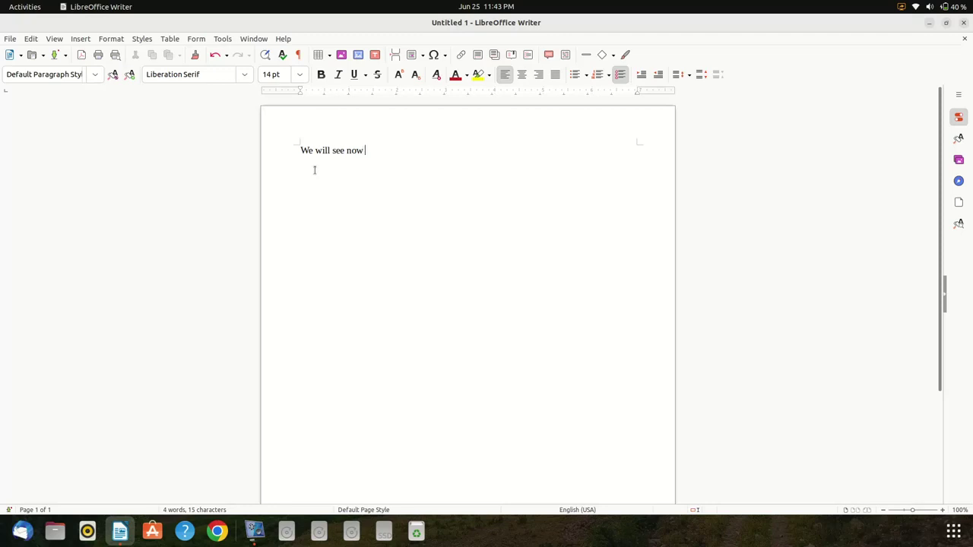
Complete the document's opening sentence with "how to install printer on Ubuntu." and add a short follow-up phrase
type("how to install printer on Ubuntu")
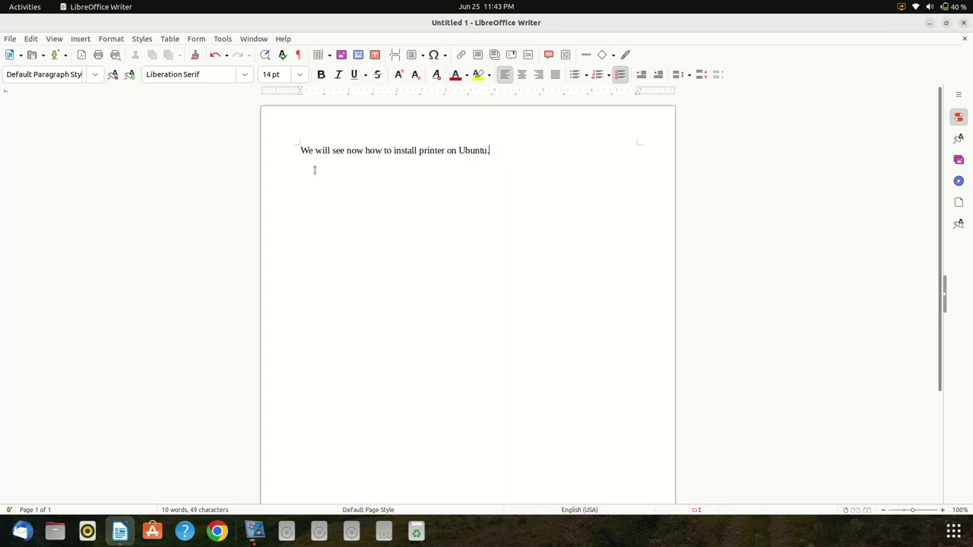
type(". Le")
type("t se")
type("...")
type("e")
key("Right")
Minimize the document window and search the system for "pr" to open the Printers settings
left_click(931, 24)
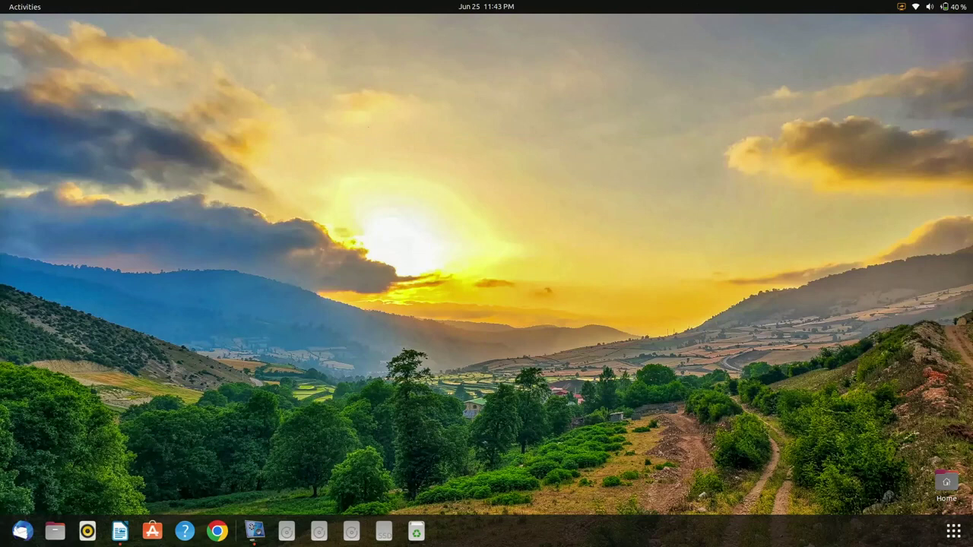
left_click(954, 530)
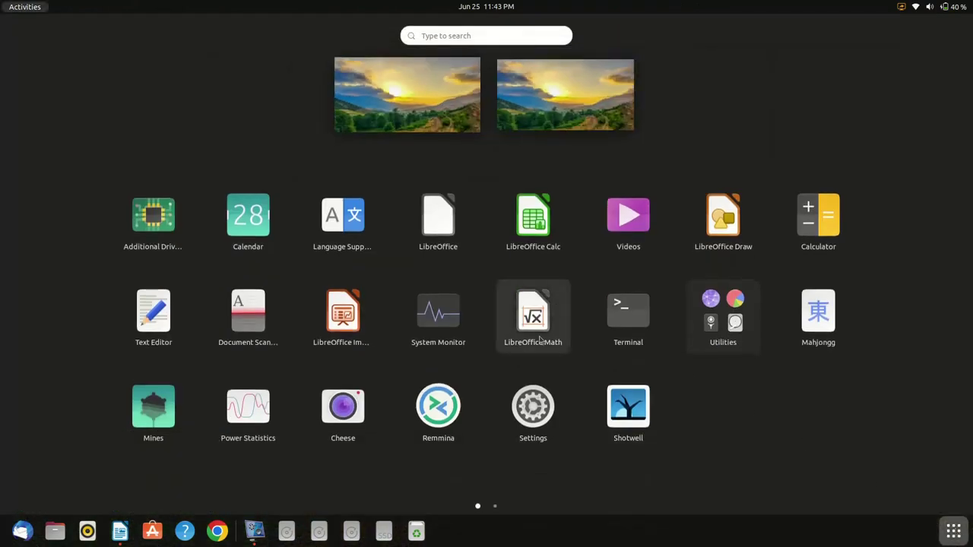
left_click(494, 34)
type("pr")
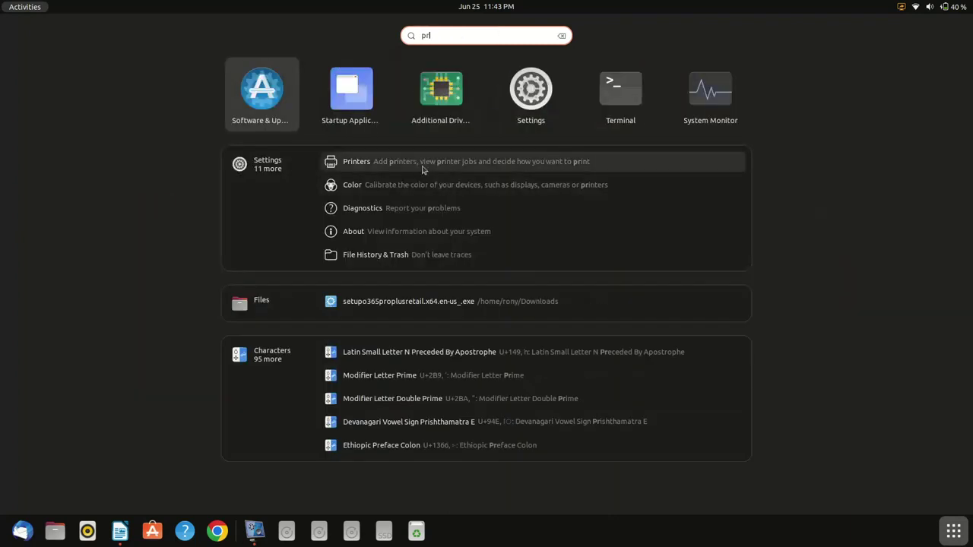
left_click(423, 166)
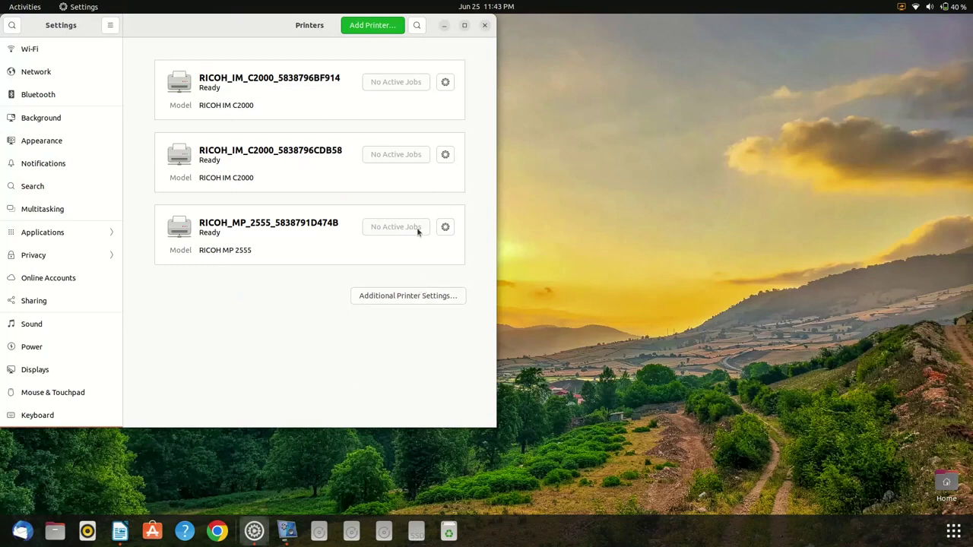
Start adding a printer and search for the network address 172.17.42.96
left_click(372, 25)
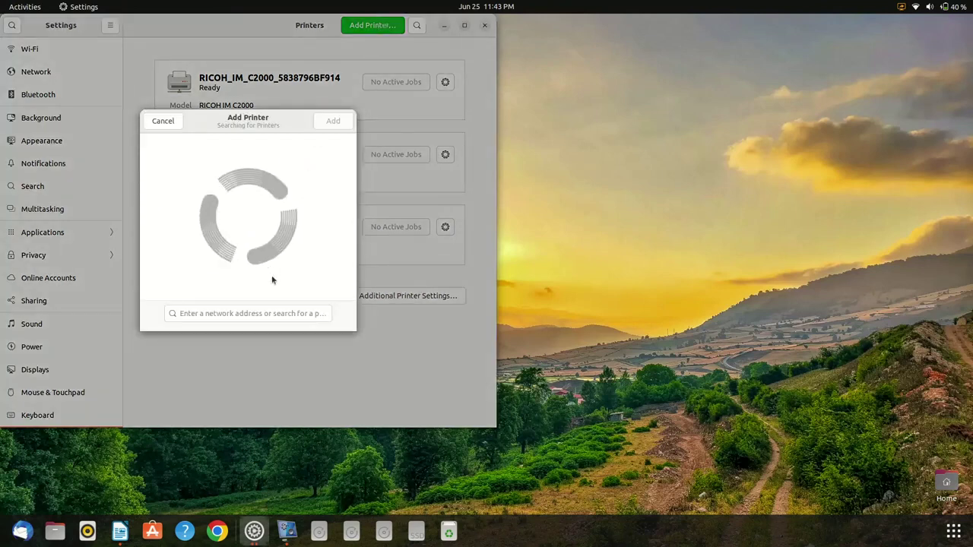
left_click(274, 313)
type("172.1")
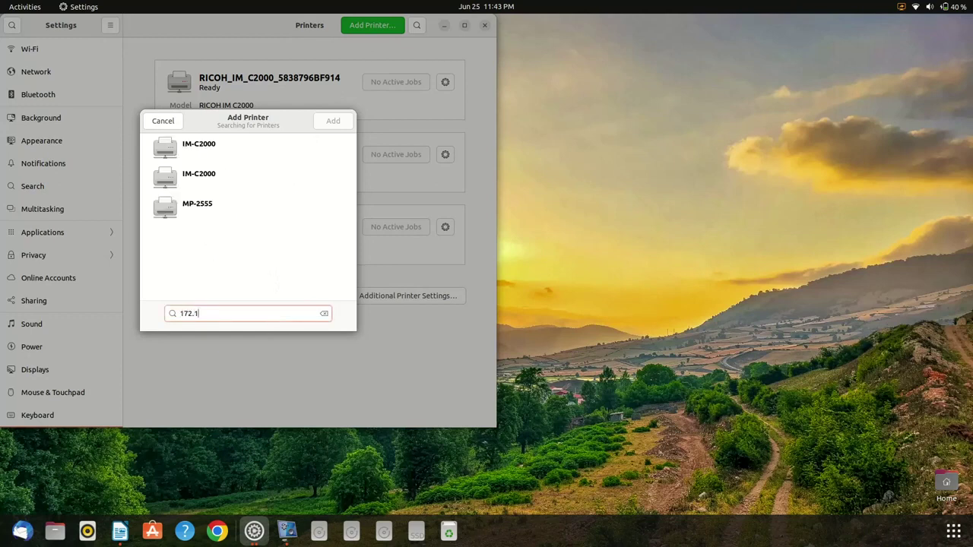
type("7.42.")
type("96")
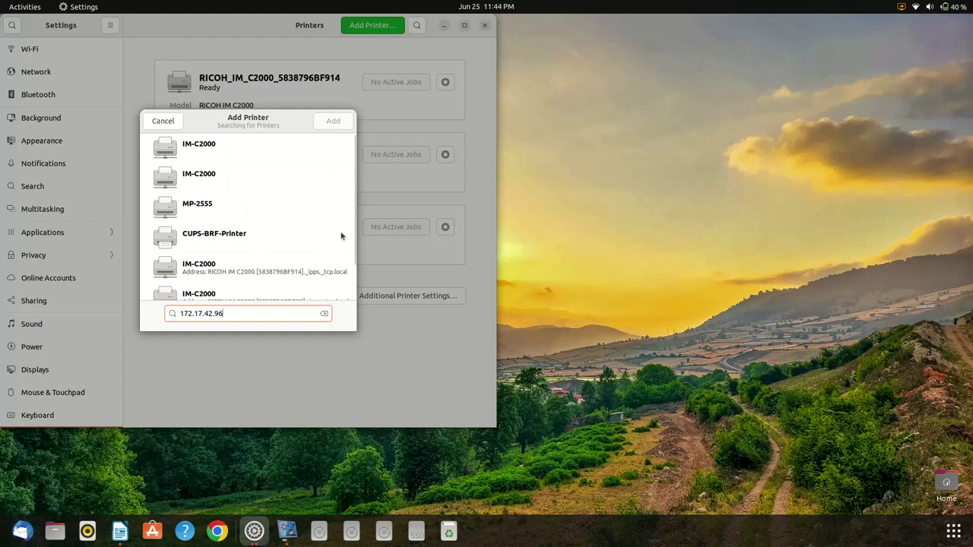
scroll(352, 281, "down", 2)
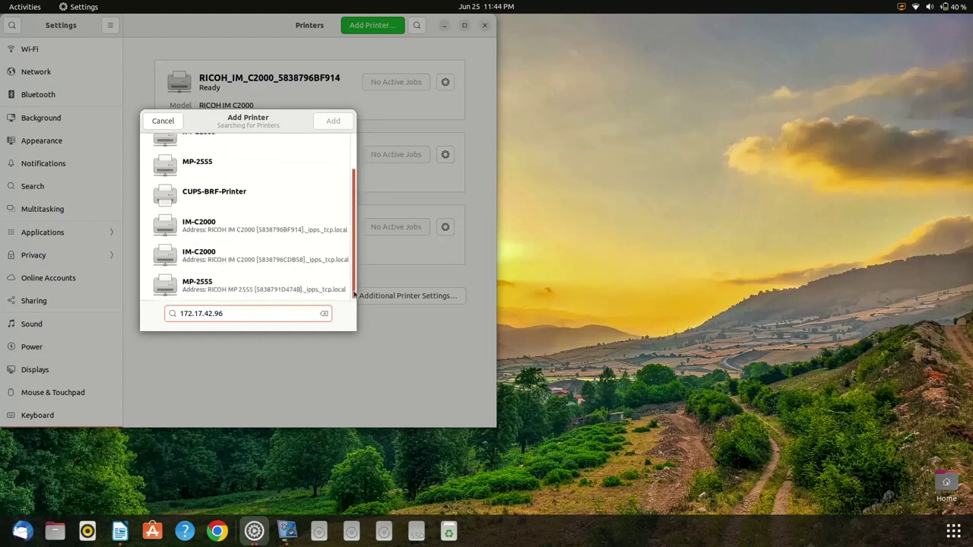
scroll(352, 289, "up", 2)
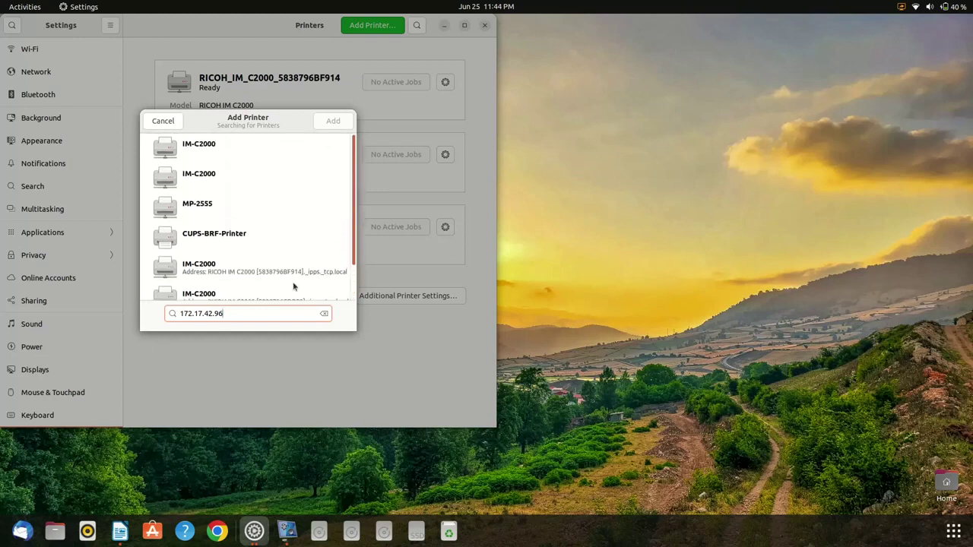
Change the searched network address to 172.17.42.14 and add the LPD-Printer found at that address
key("BackSpace")
key("BackSpace")
type("14")
left_click_drag(354, 229, 351, 296)
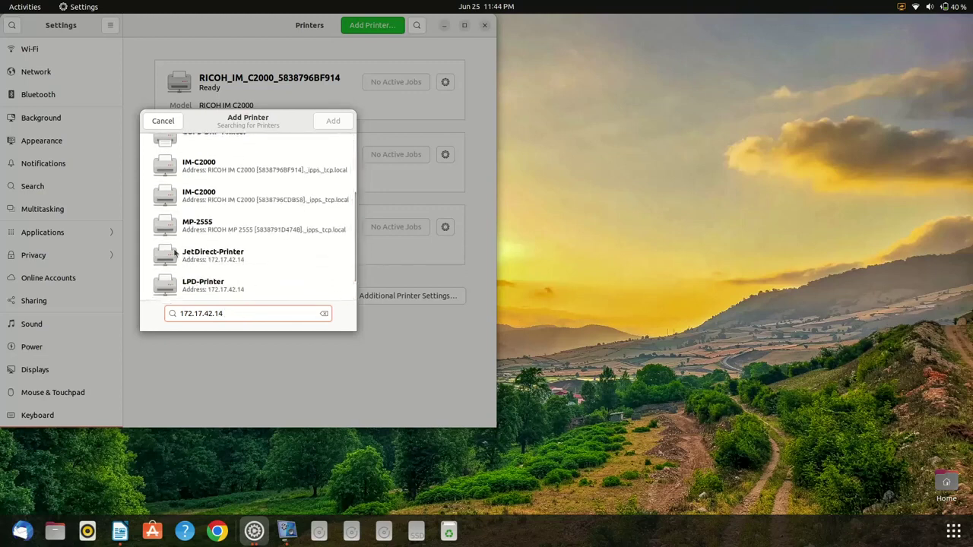
left_click(234, 292)
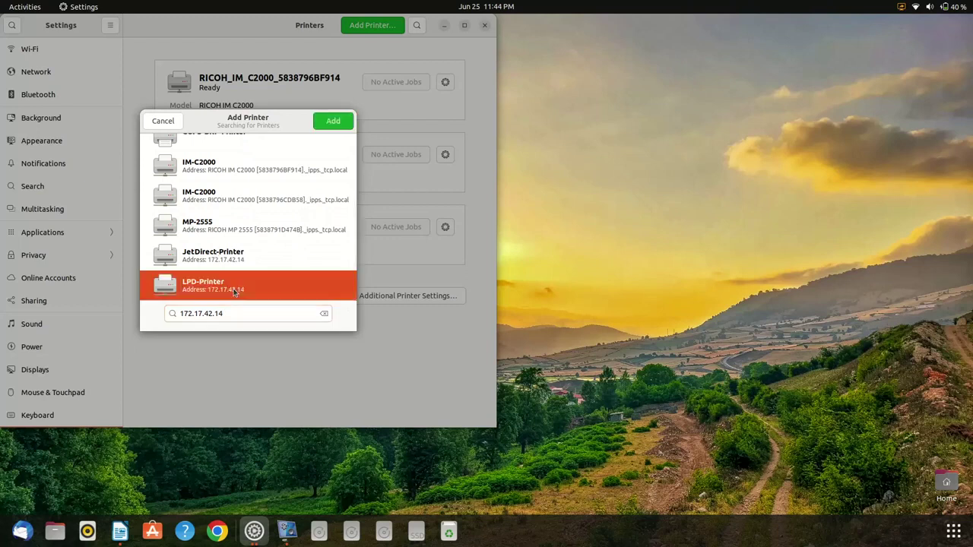
left_click(349, 121)
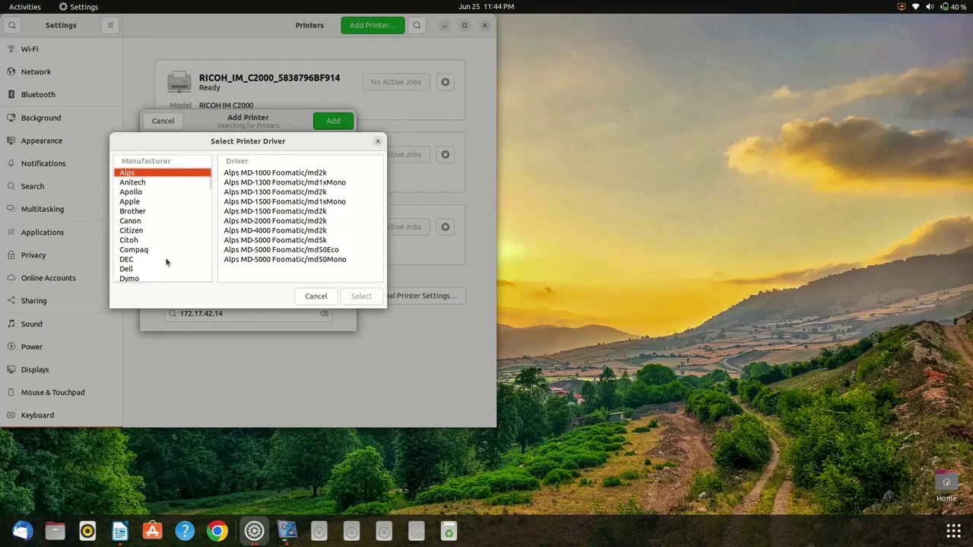
Choose Ricoh as the manufacturer for the new printer's driver
scroll(165, 253, "down", 6)
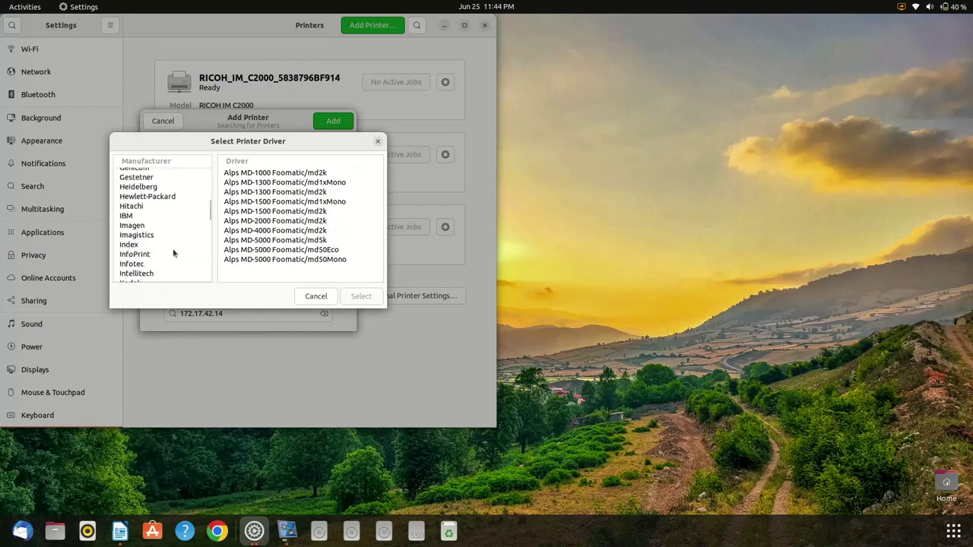
left_click_drag(208, 221, 204, 263)
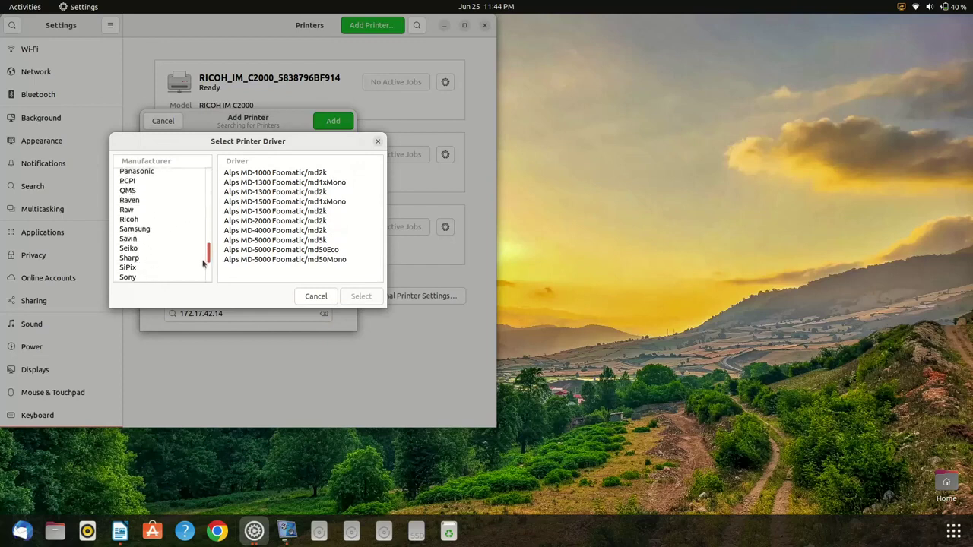
left_click(129, 220)
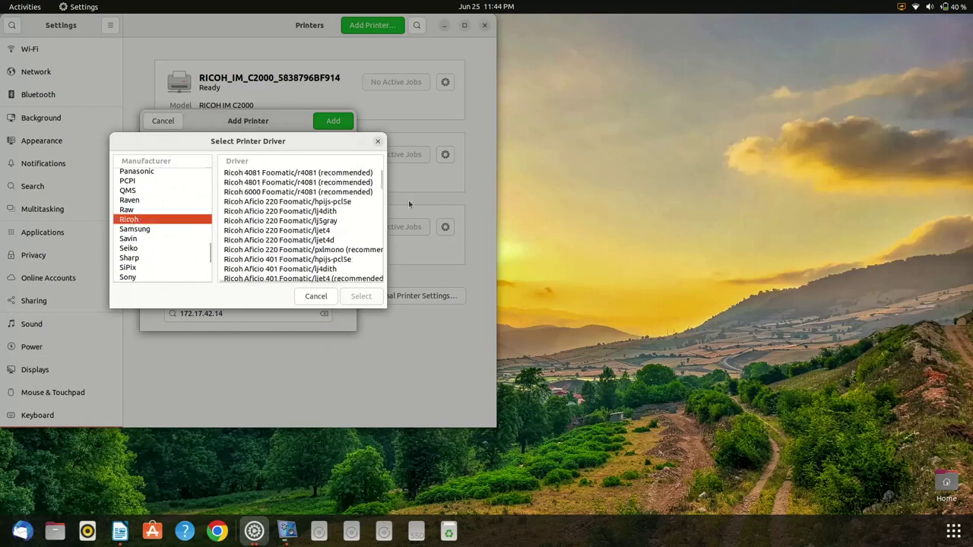
Choose the Ricoh MP 3054 PXL driver and confirm it for the new printer
left_click_drag(380, 178, 373, 243)
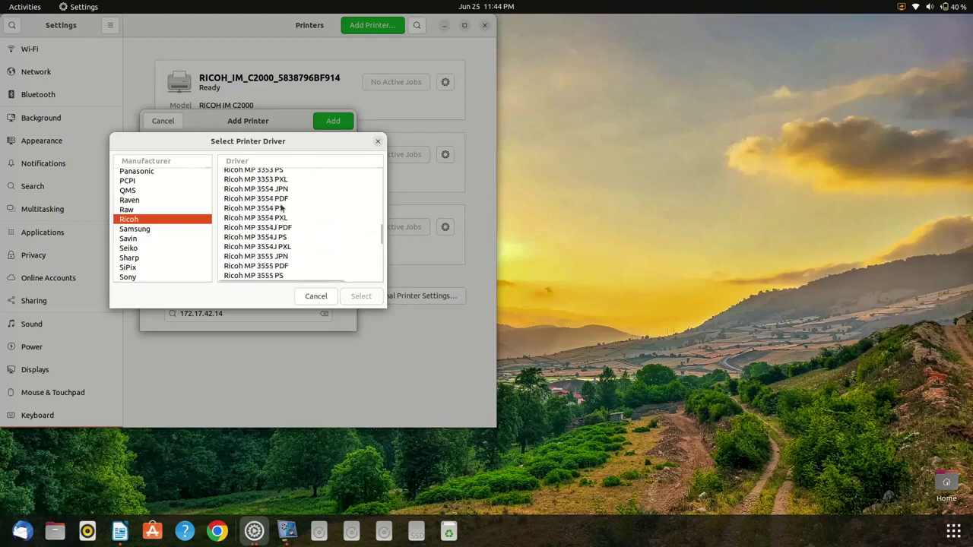
left_click(276, 181)
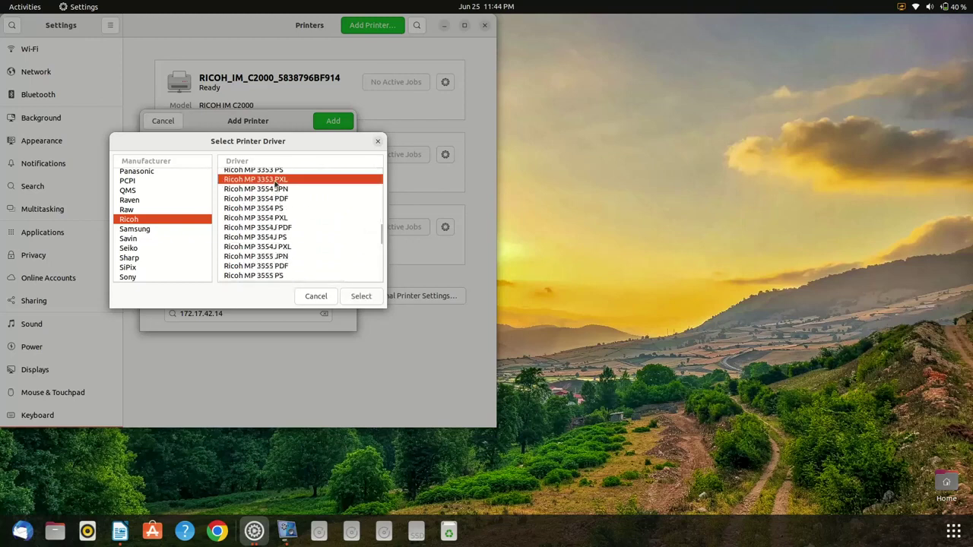
scroll(276, 184, "up", 1)
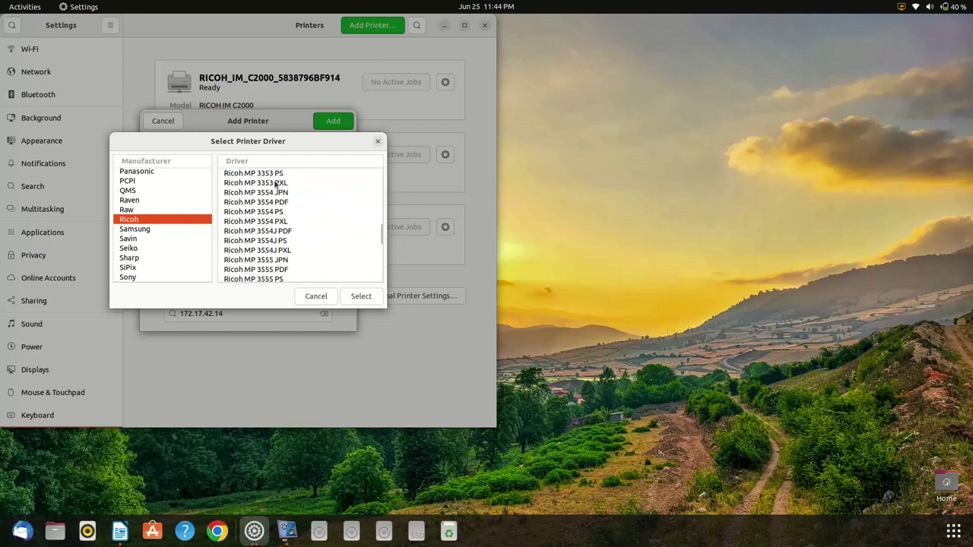
key("Up")
key("Up")
key("Up")
key("Up")
key("Up")
key("Up")
key("Up")
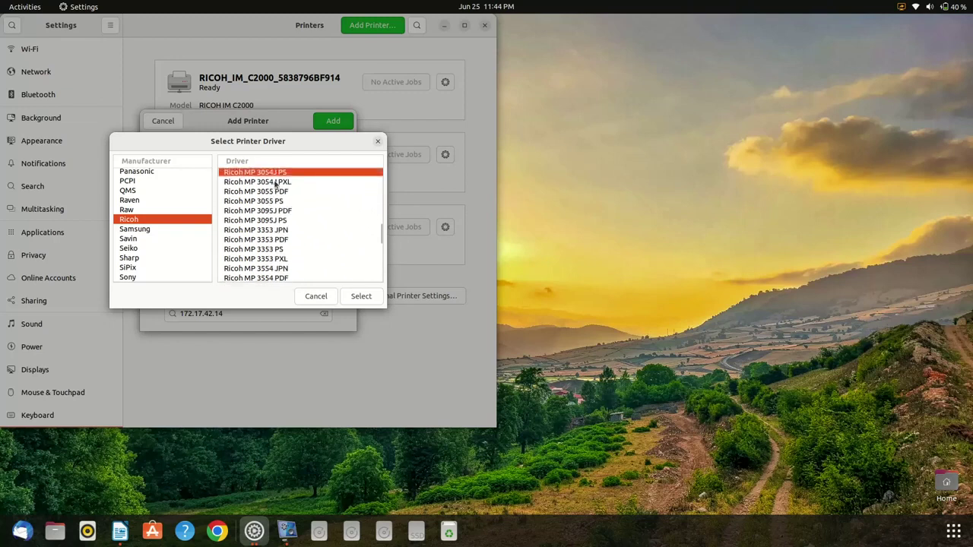
key("Down")
key("Down")
key("Up")
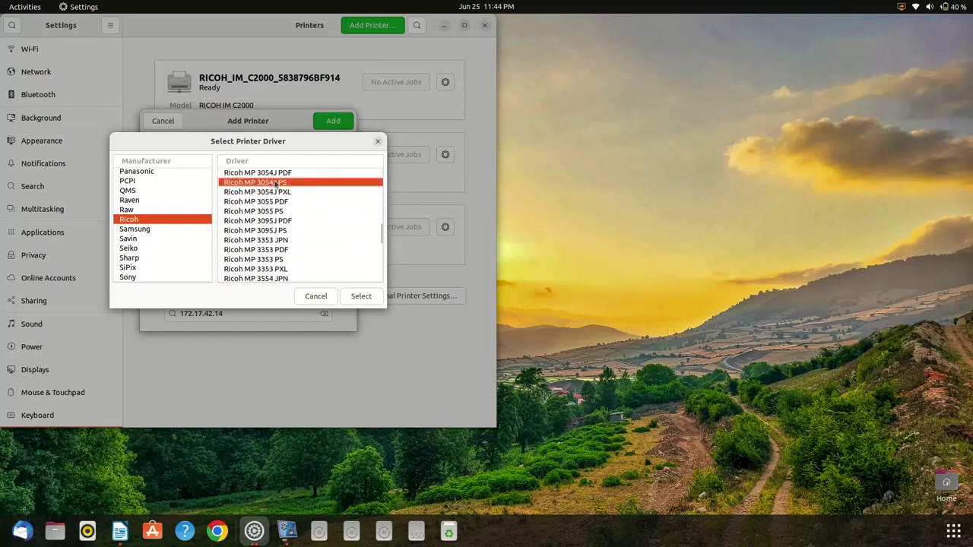
key("Up")
key("Up")
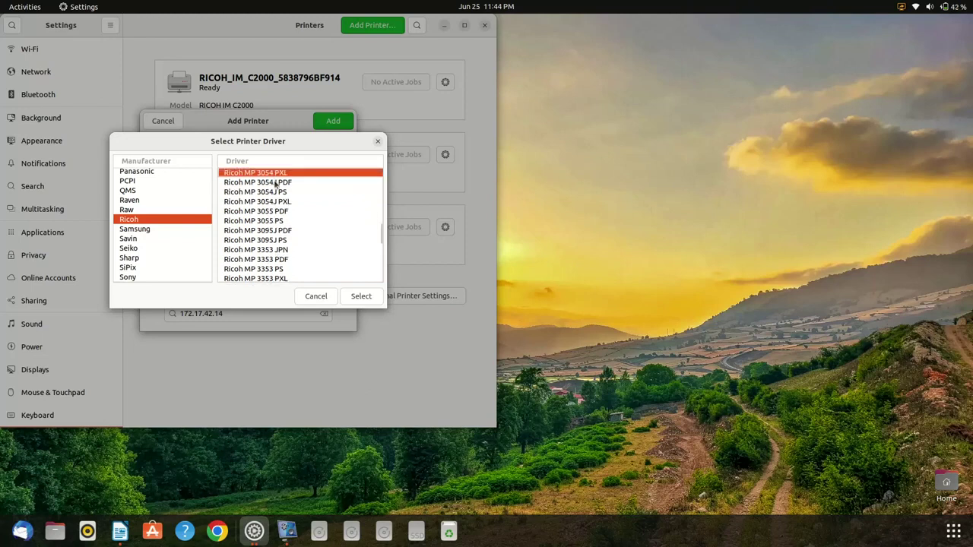
left_click(368, 296)
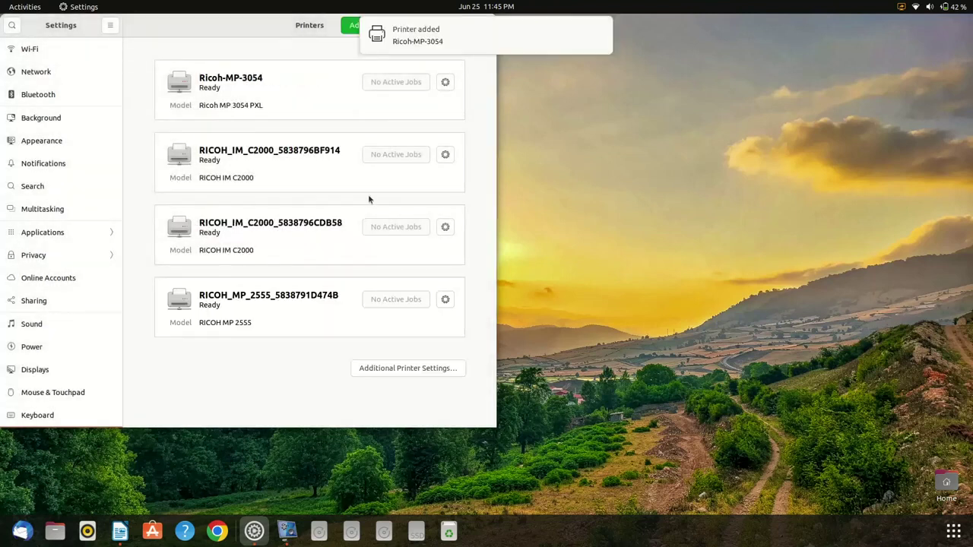
Dismiss the notification and open the additional printer settings in a maximized window
left_click(401, 48)
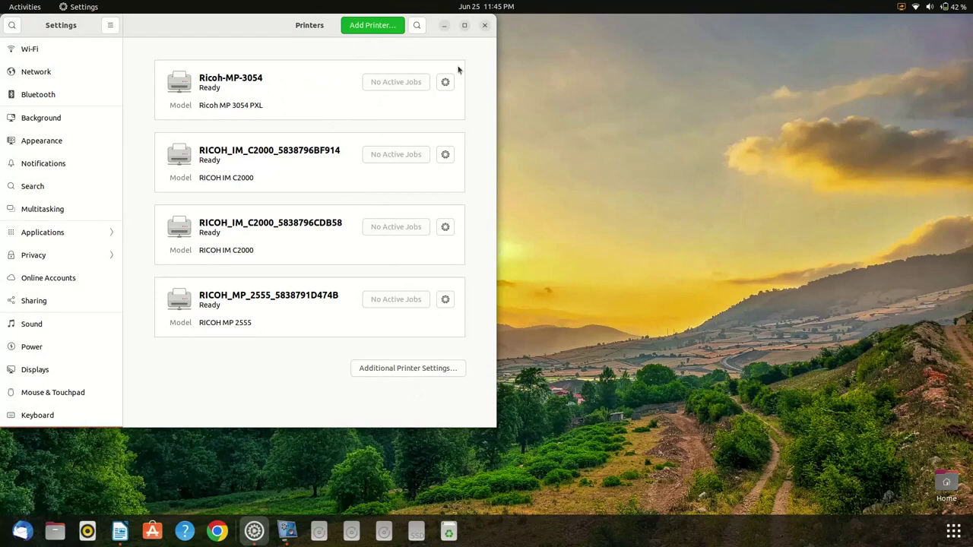
left_click(395, 369)
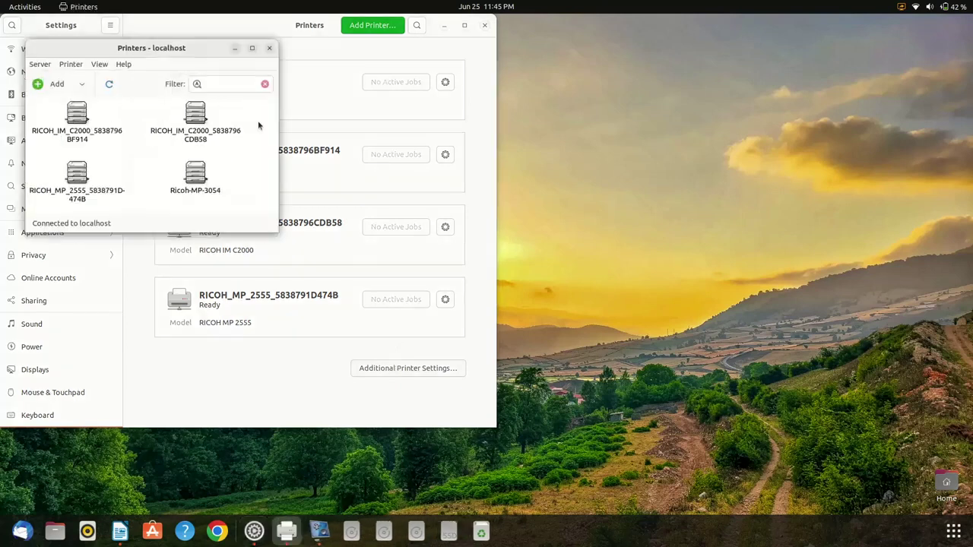
left_click(252, 48)
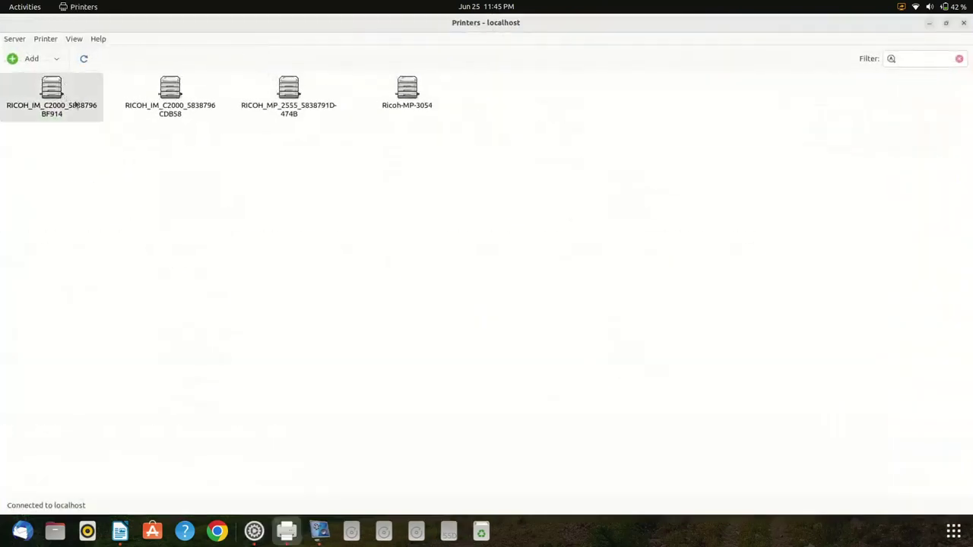
left_click(44, 39)
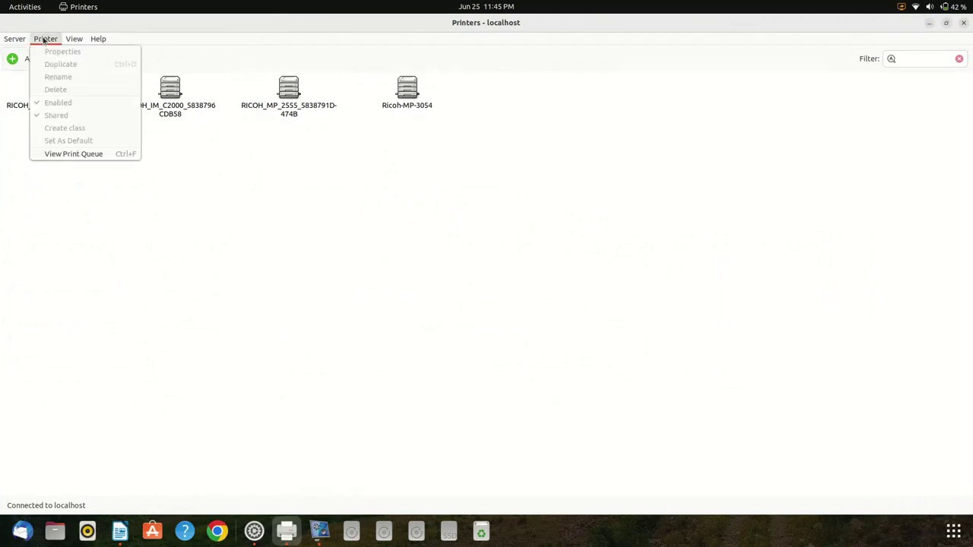
mouse_move(26, 40)
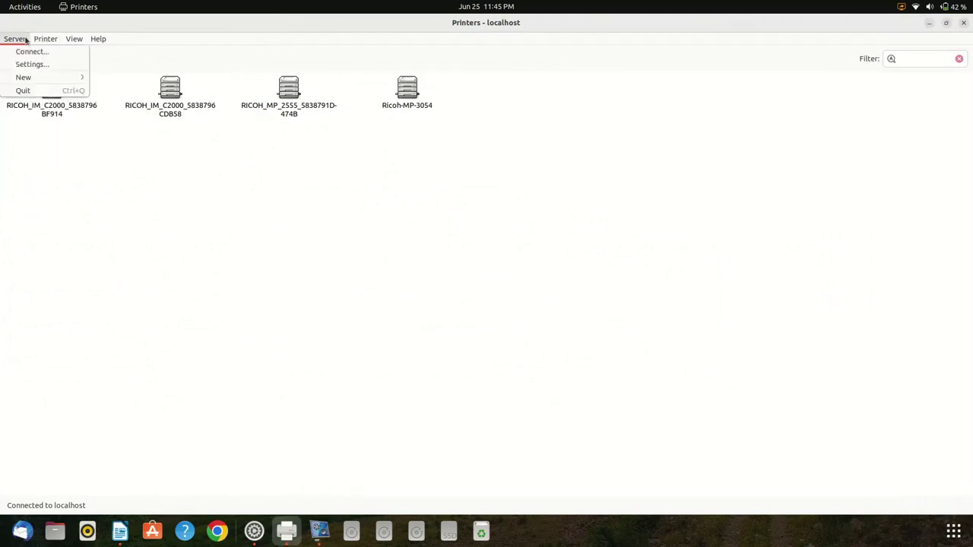
mouse_move(74, 39)
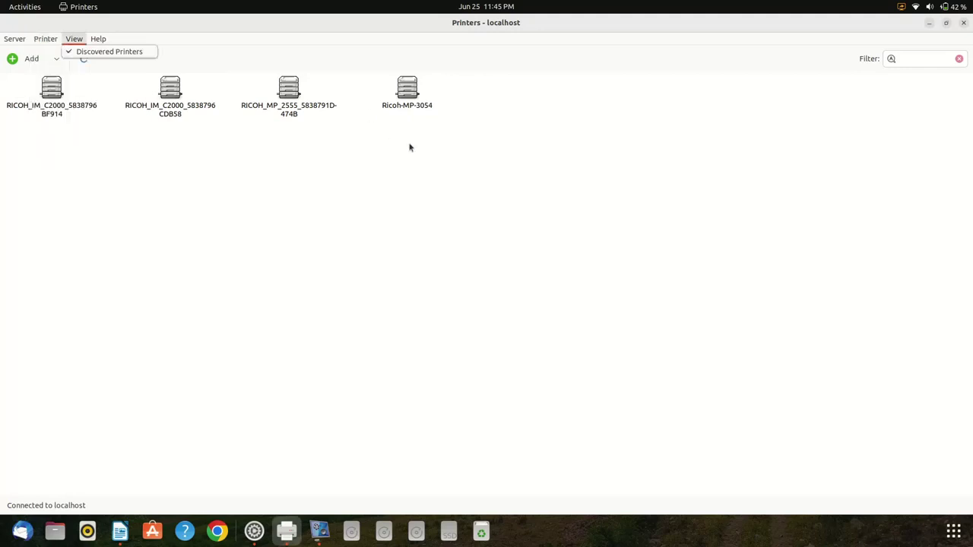
left_click(403, 90)
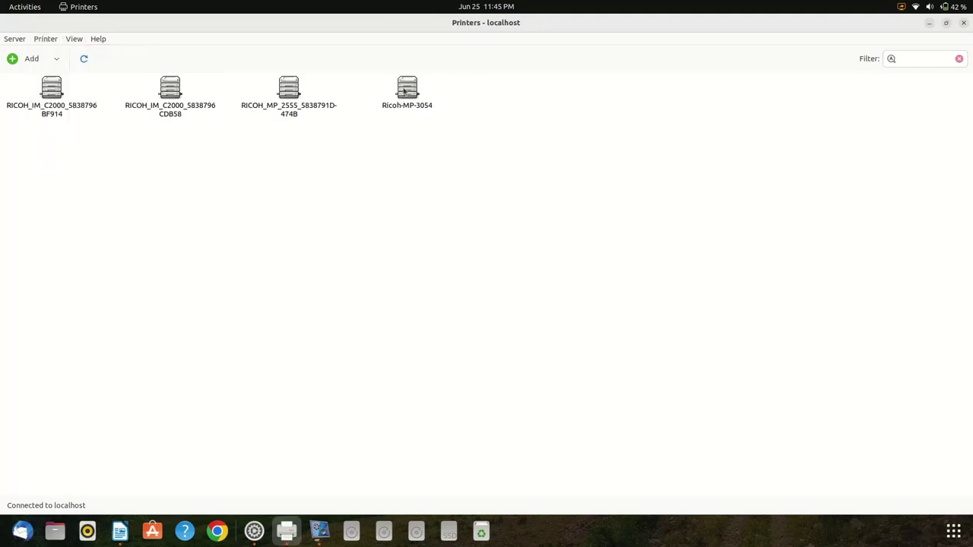
Try to rename the Ricoh-MP-3054 printer as Ricoh
left_click(404, 90)
right_click(403, 91)
left_click(428, 120)
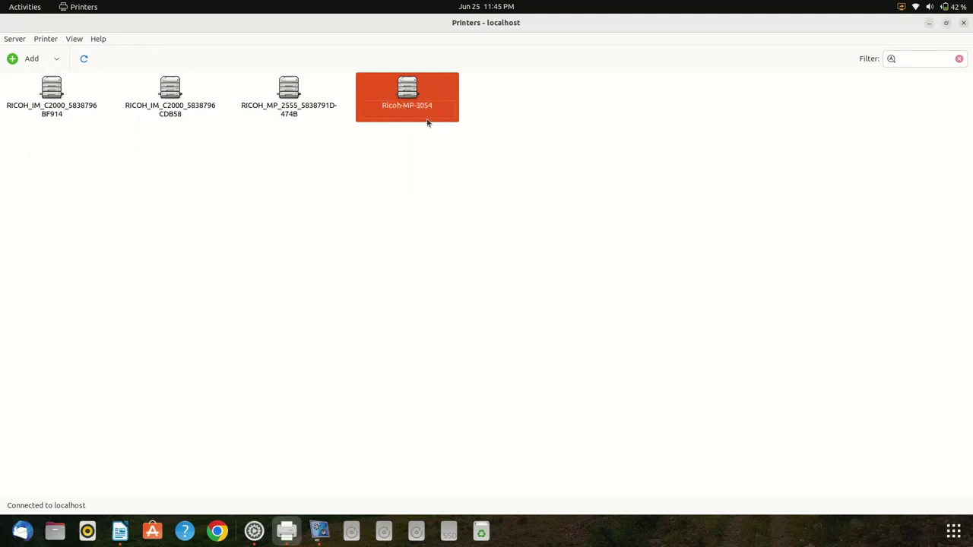
type("Secure")
key("BackSpace")
key("BackSpace")
key("BackSpace")
key("BackSpace")
key("BackSpace")
key("BackSpace")
type("Ricoh")
left_click(447, 154)
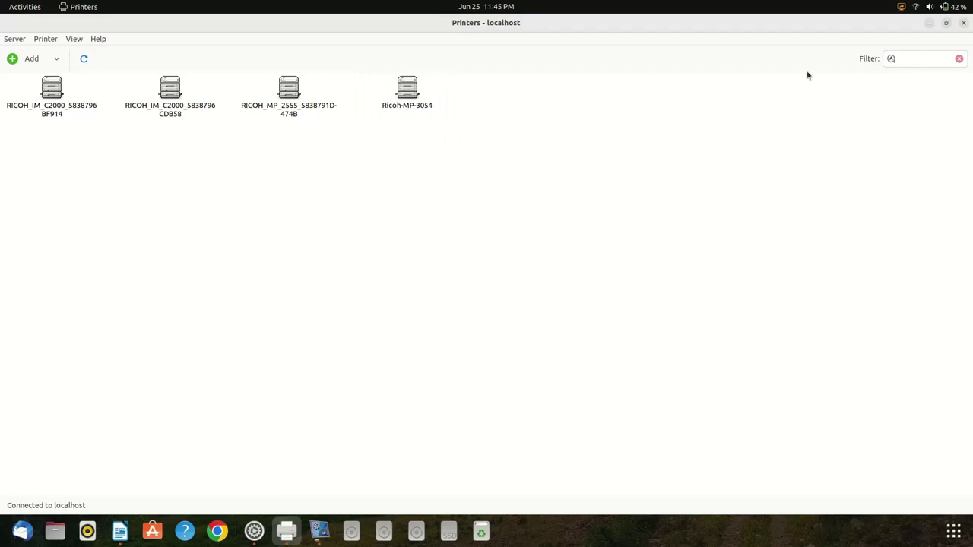
Retry renaming the Ricoh-MP-3054 printer, entering Ricoh as its name
right_click(411, 99)
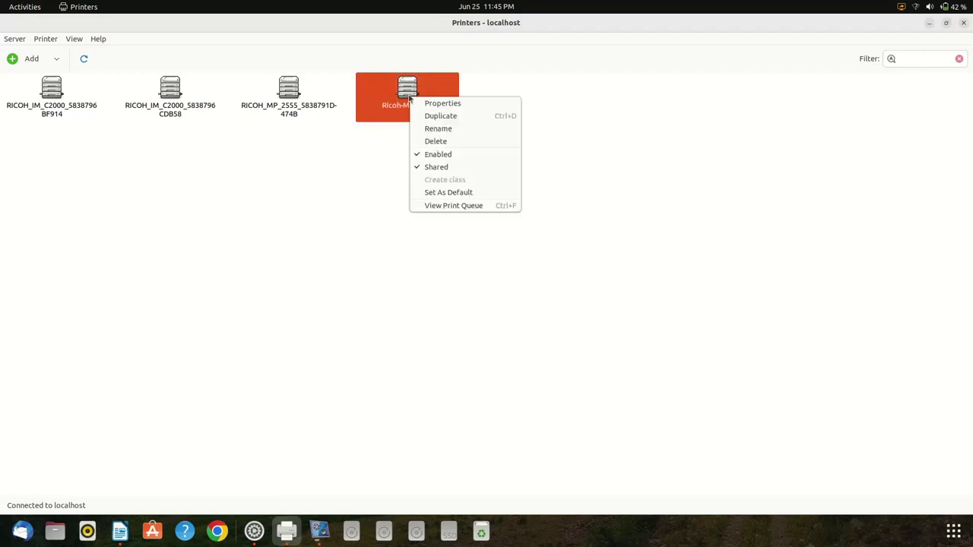
left_click(439, 129)
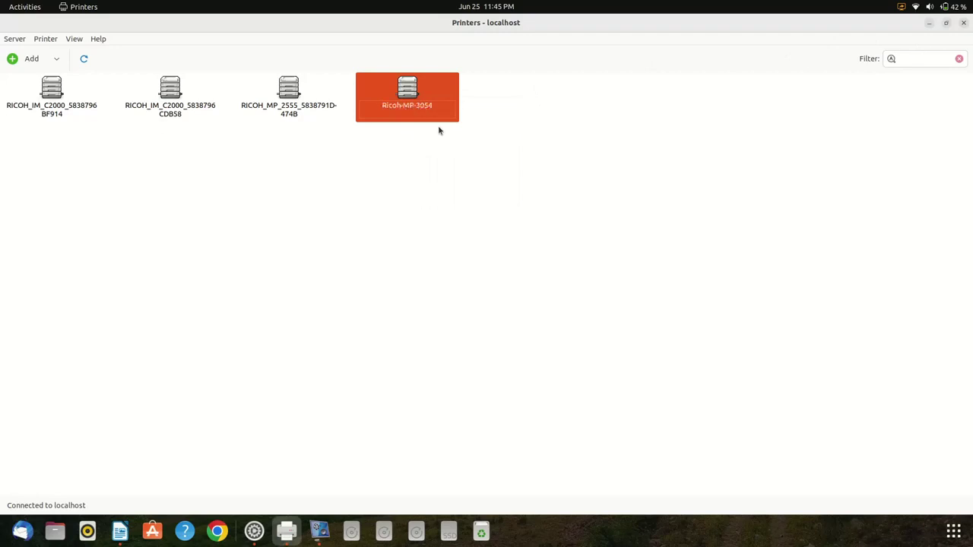
type("Ricoh")
left_click(451, 133)
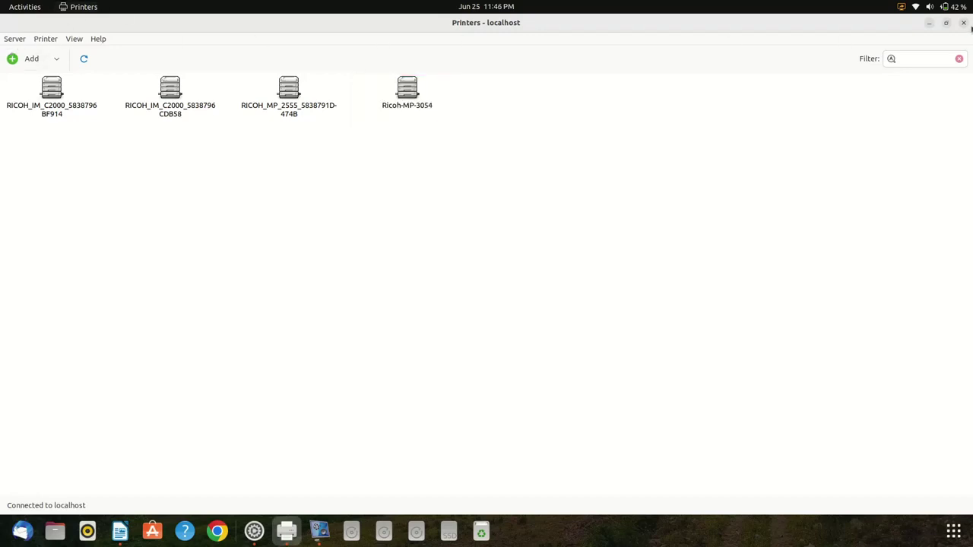
Close the additional printer settings and set the Ricoh-MP-3054 printer's page size to A4 (210 x 297 mm) in its printing options
left_click(964, 23)
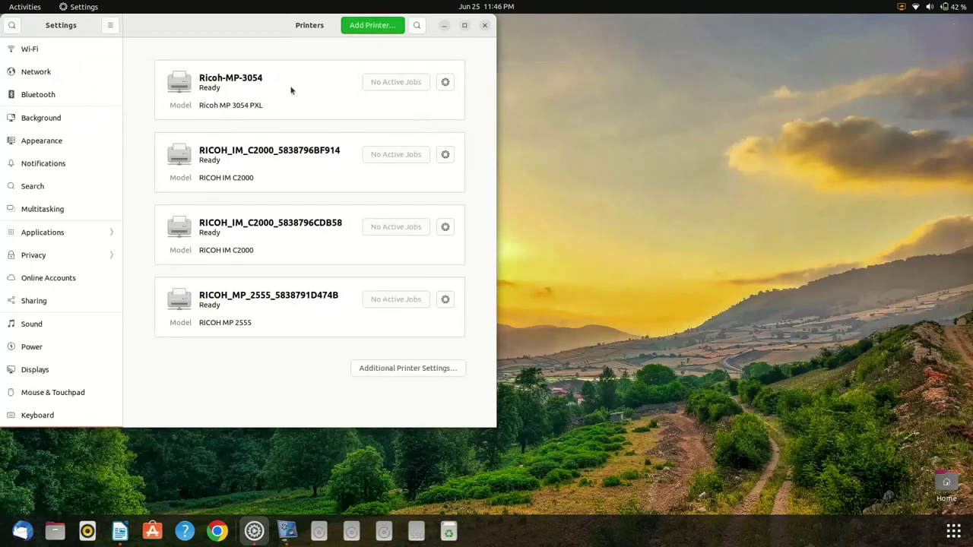
left_click(444, 82)
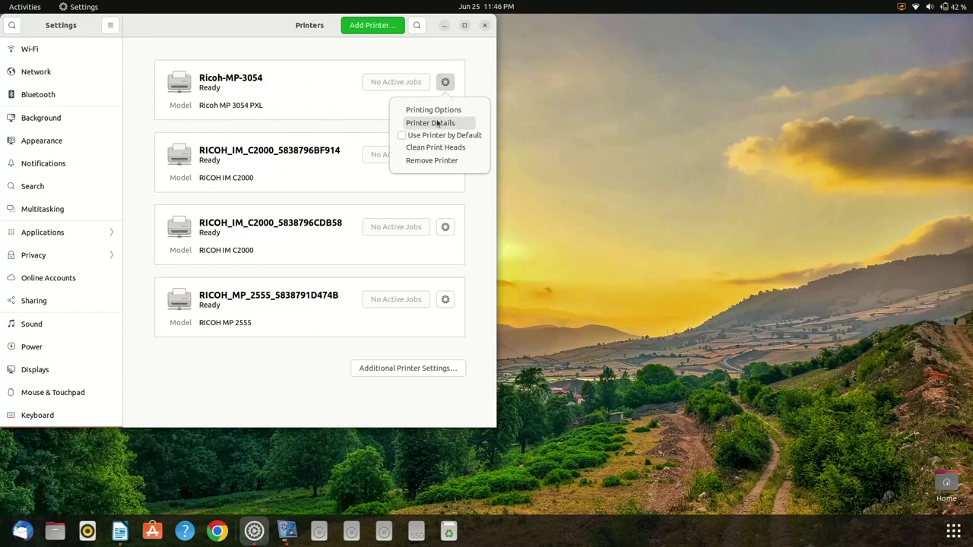
left_click(444, 109)
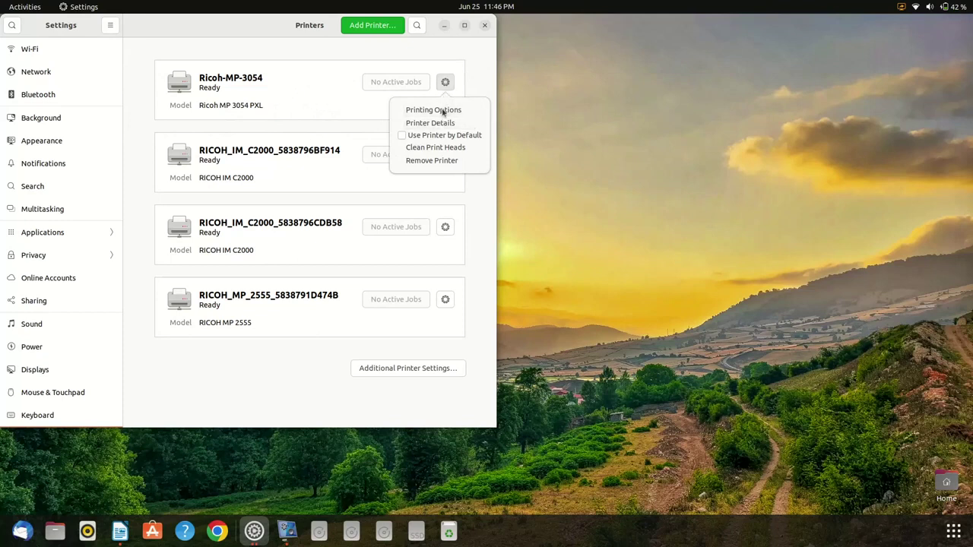
left_click(235, 204)
left_click(210, 190)
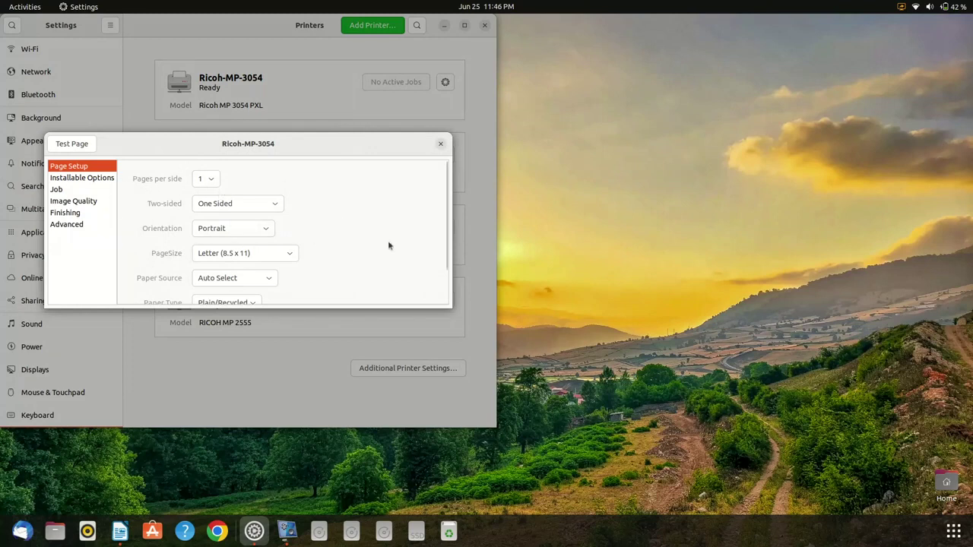
left_click(269, 254)
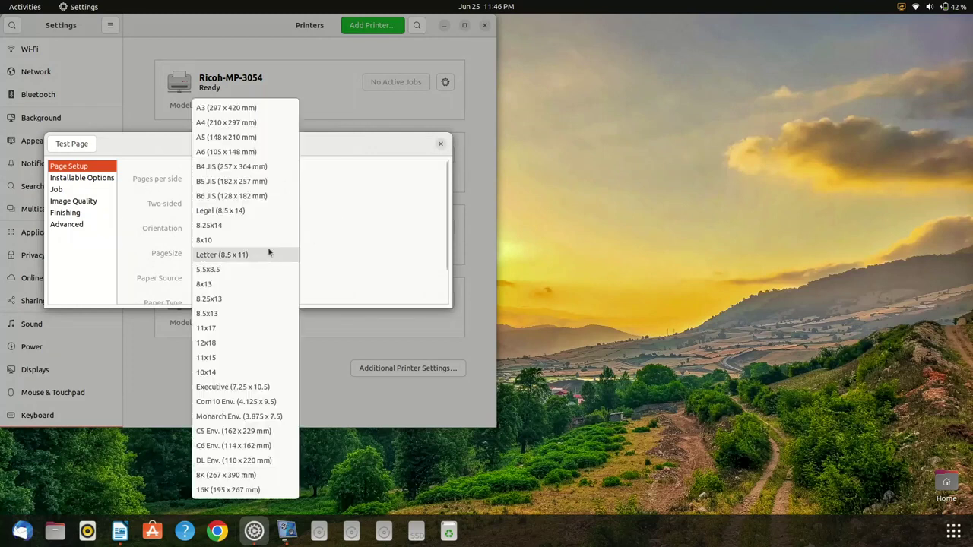
left_click(244, 124)
left_click_drag(447, 242, 447, 277)
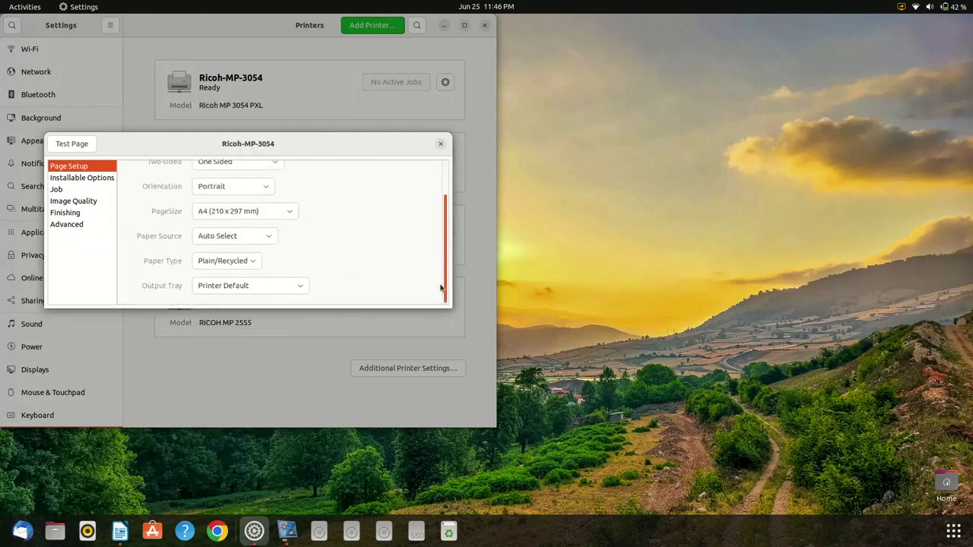
Review the Ricoh-MP-3054 printer's installable, job, image quality, finishing and advanced options, then close its printing options
left_click(66, 178)
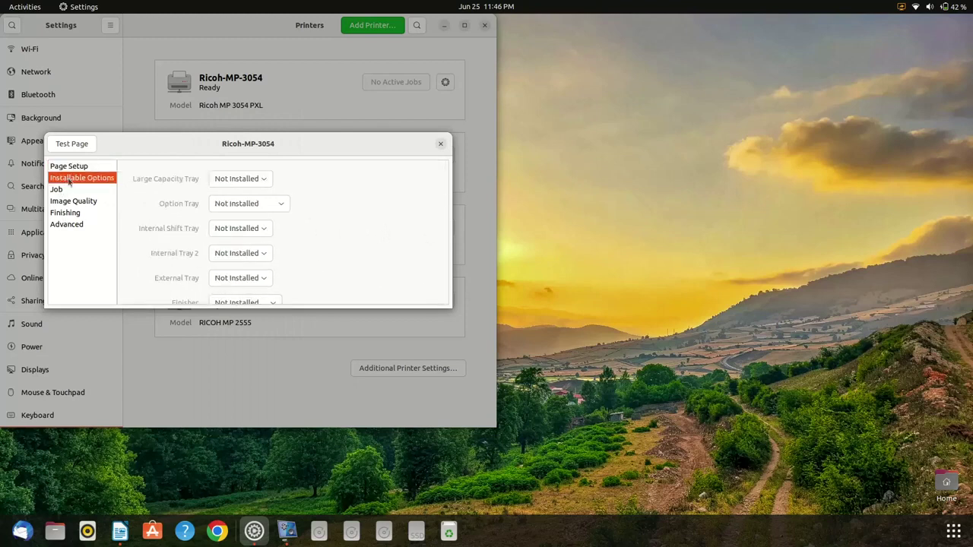
left_click(64, 190)
left_click(394, 180)
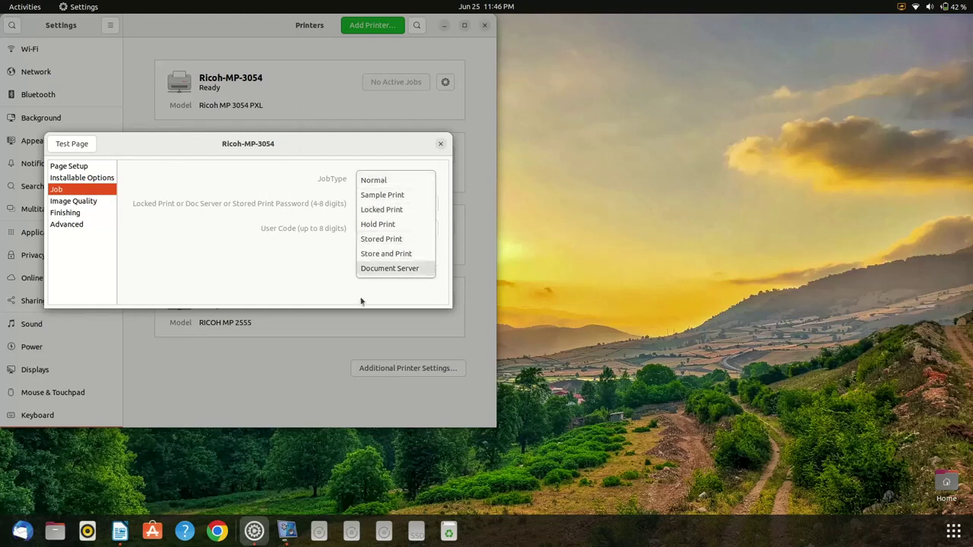
left_click(277, 170)
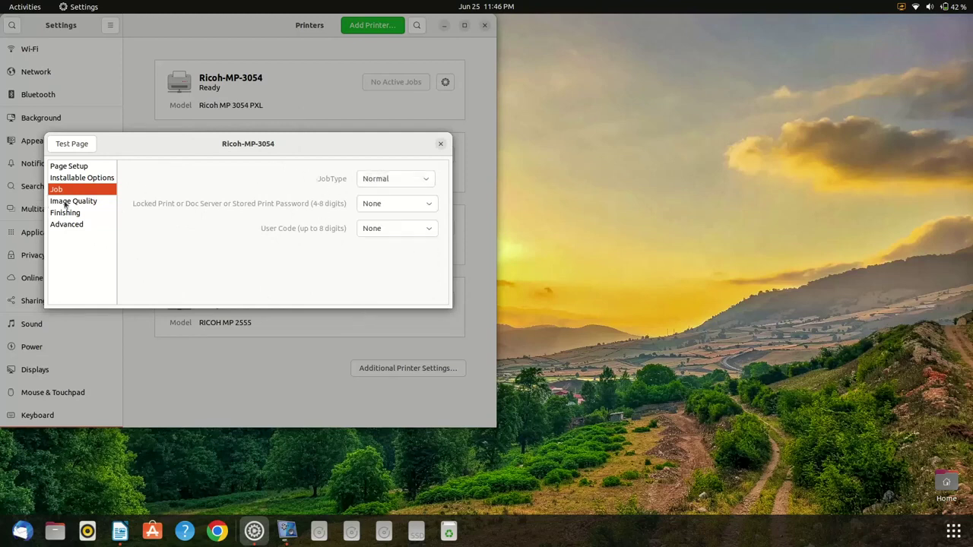
left_click(64, 203)
left_click(215, 181)
left_click(215, 181)
left_click(73, 215)
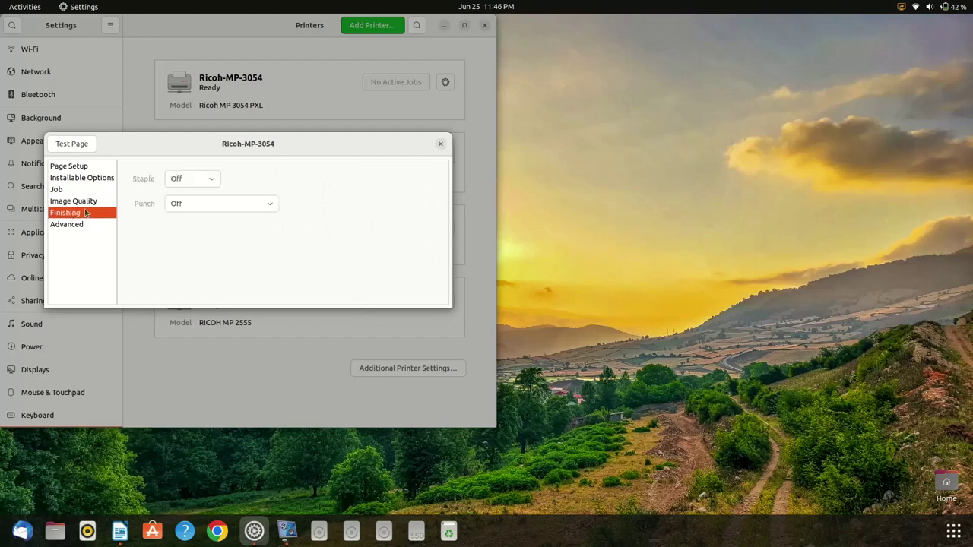
left_click(196, 176)
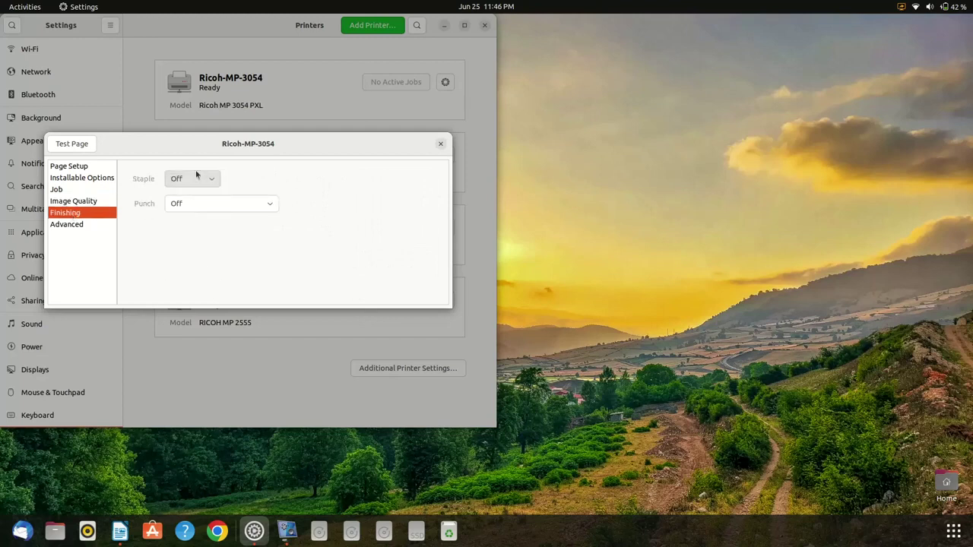
left_click(194, 202)
left_click(192, 204)
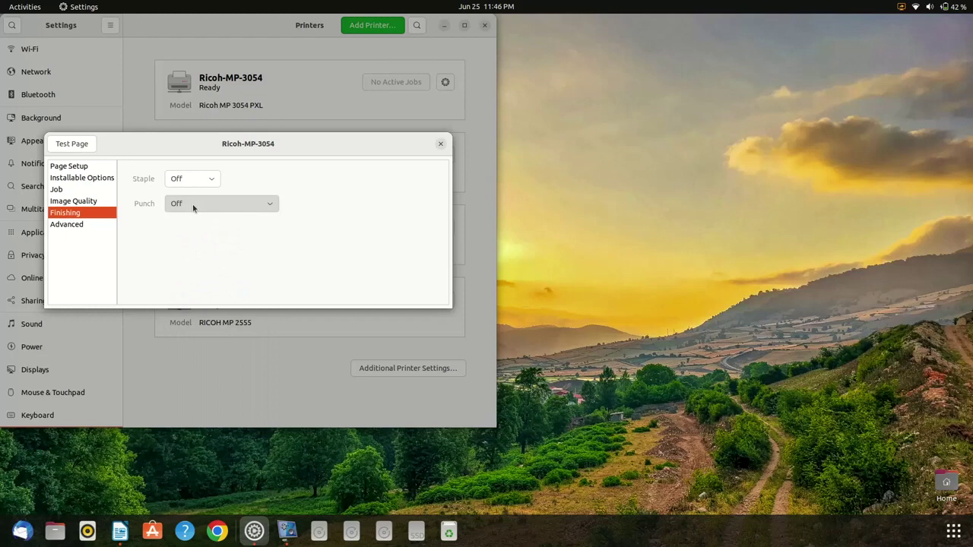
left_click(76, 225)
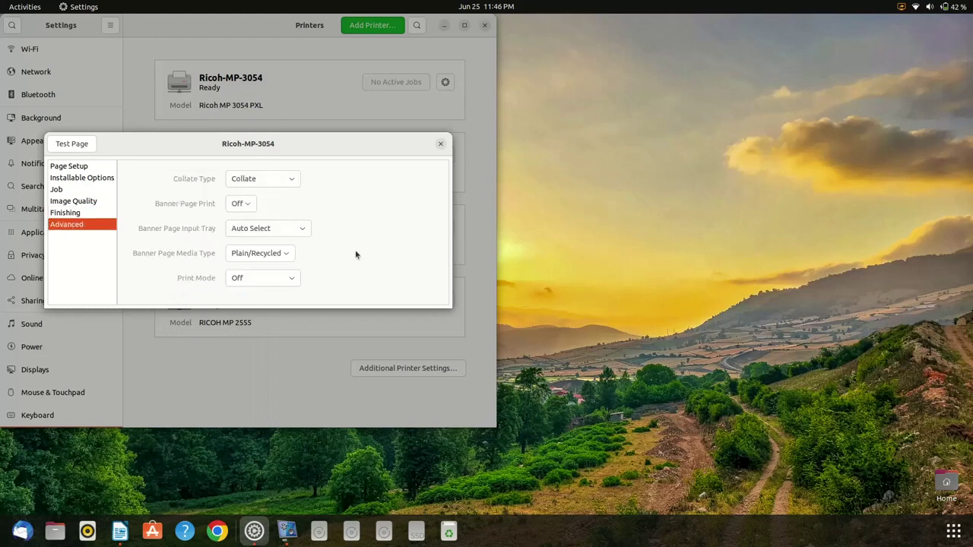
left_click(87, 166)
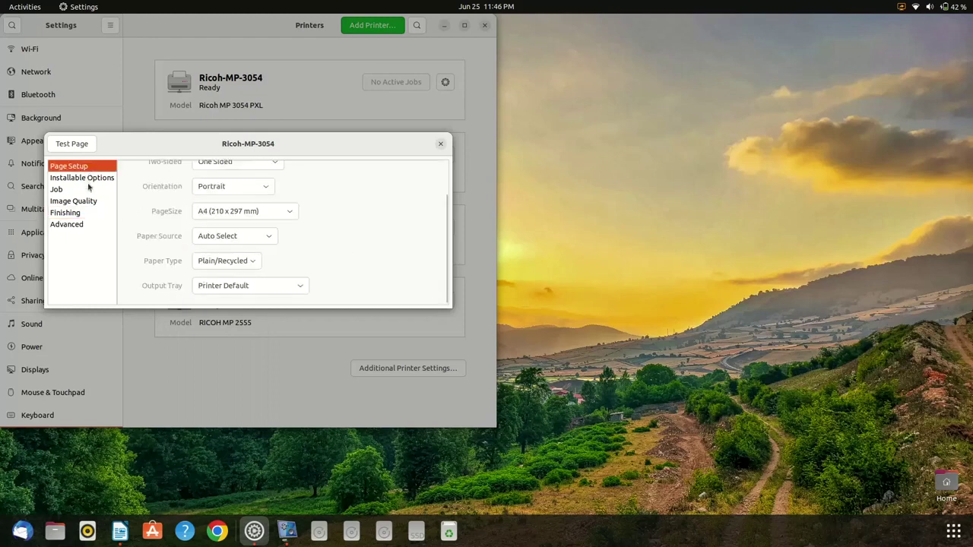
left_click(87, 180)
left_click(61, 191)
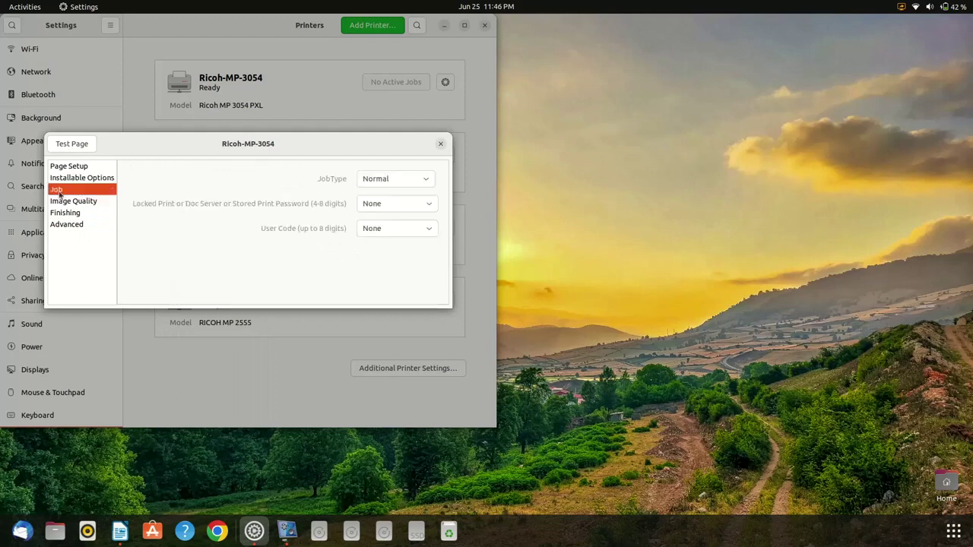
left_click(441, 145)
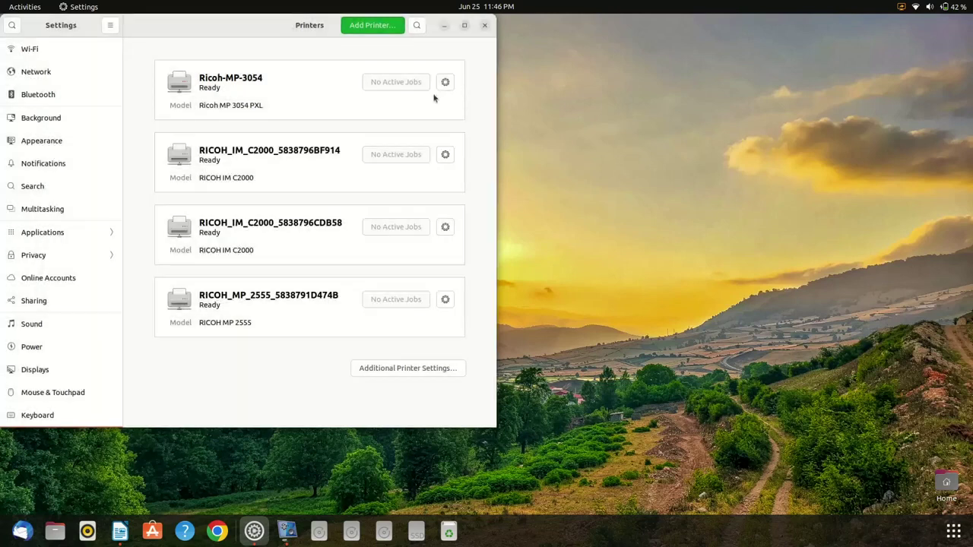
Print a test page from the Ricoh-MP-3054 printer's printing options and close them
left_click(444, 82)
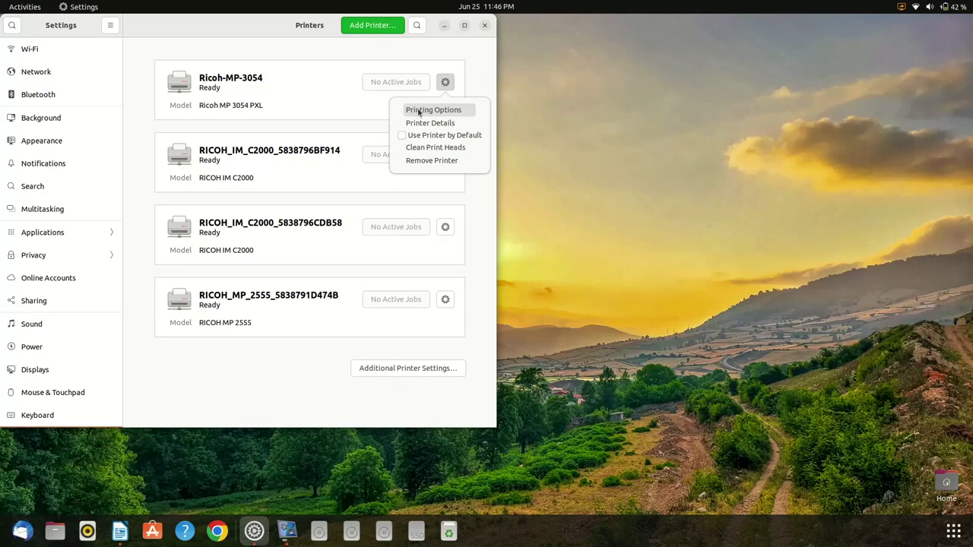
left_click(418, 111)
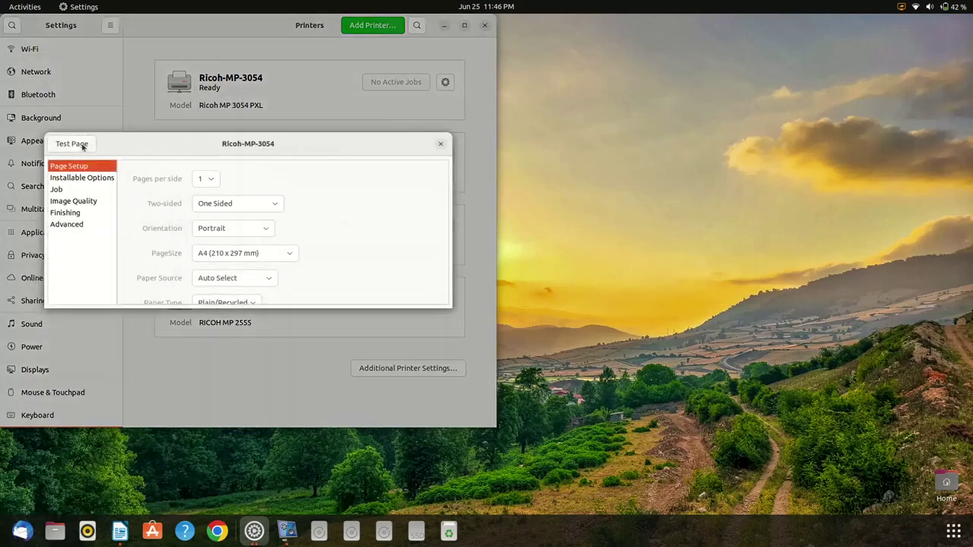
left_click(71, 143)
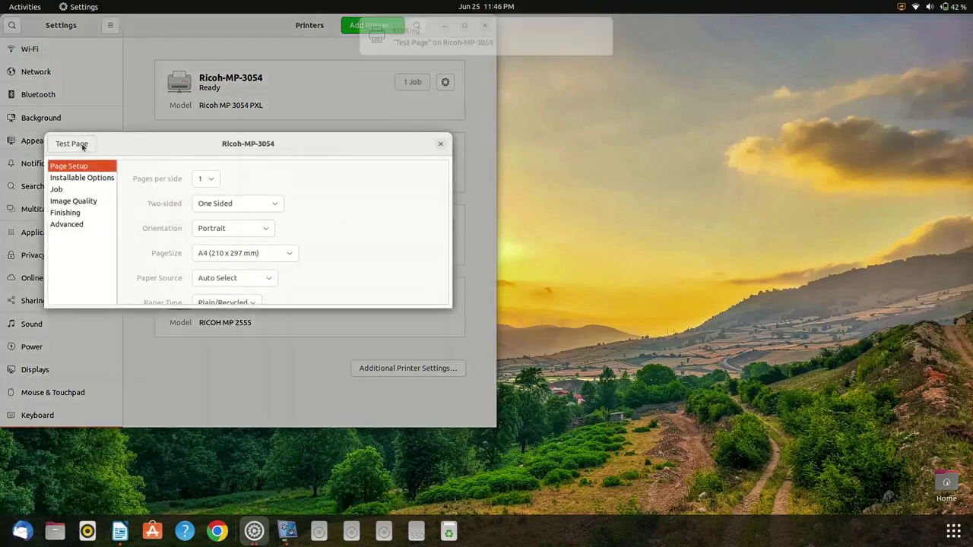
left_click(439, 145)
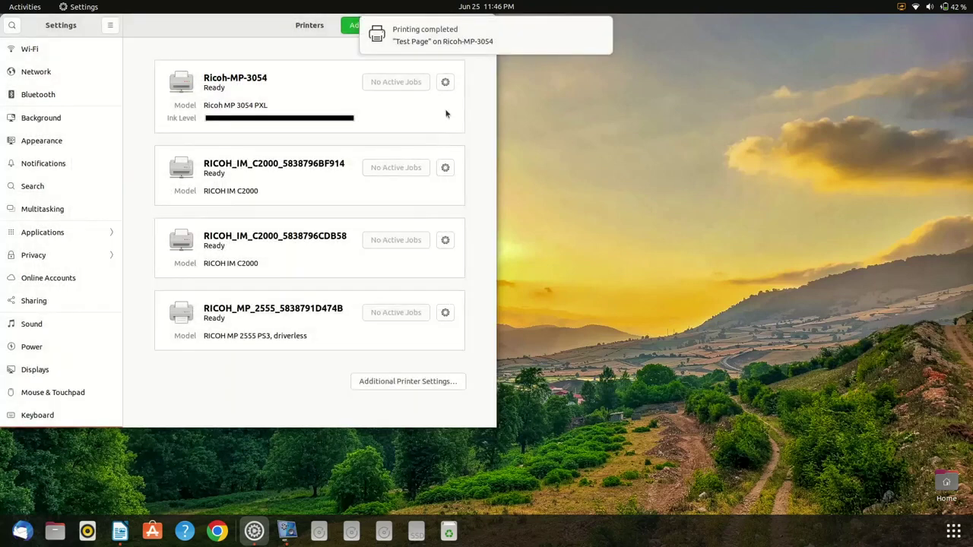
Make Ricoh-MP-3054 the default printer, and open the additional printer settings in a window moved clear of the printer list
left_click(445, 82)
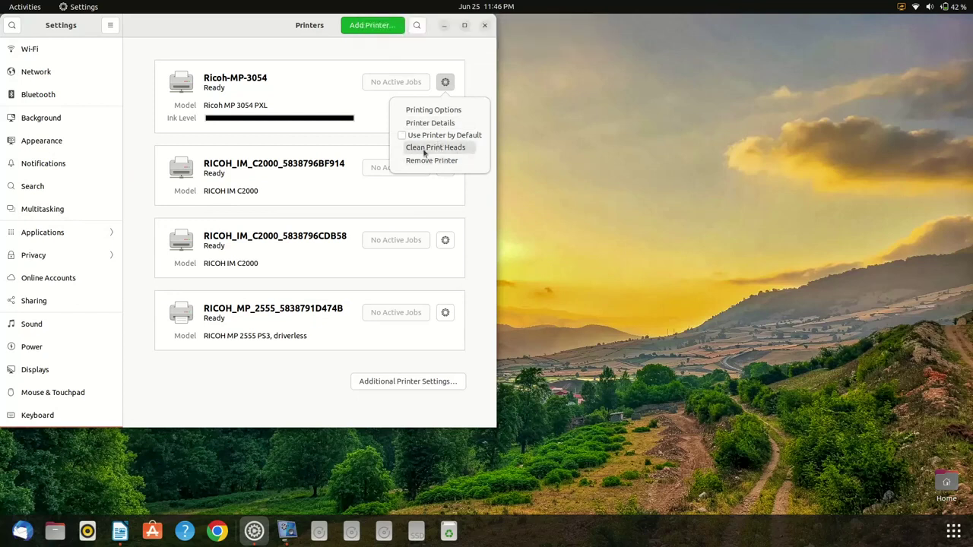
left_click(403, 136)
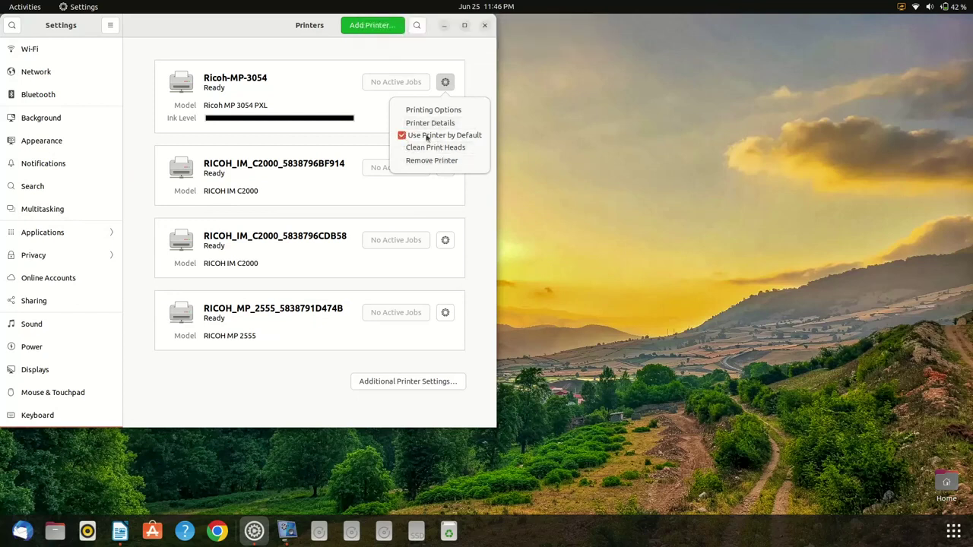
left_click(255, 393)
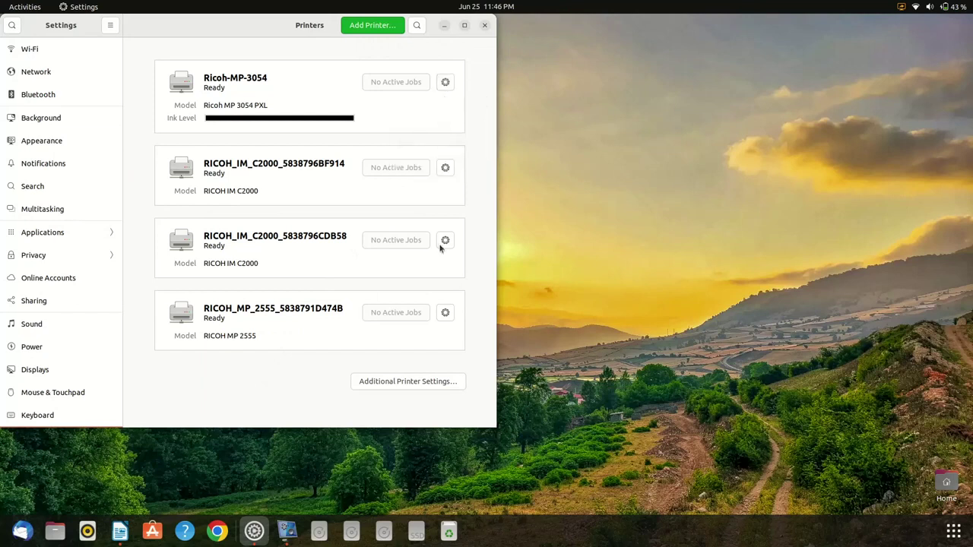
left_click(404, 382)
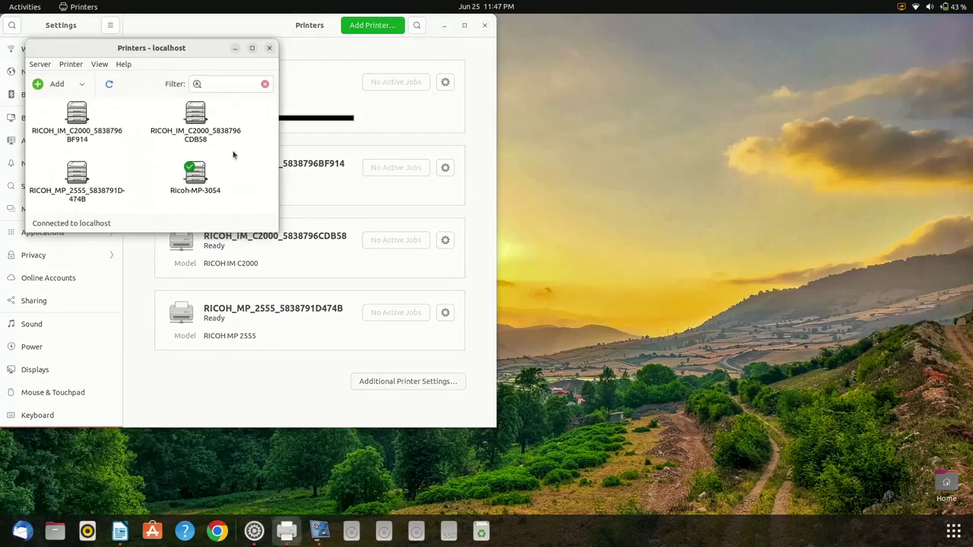
left_click_drag(178, 48, 535, 159)
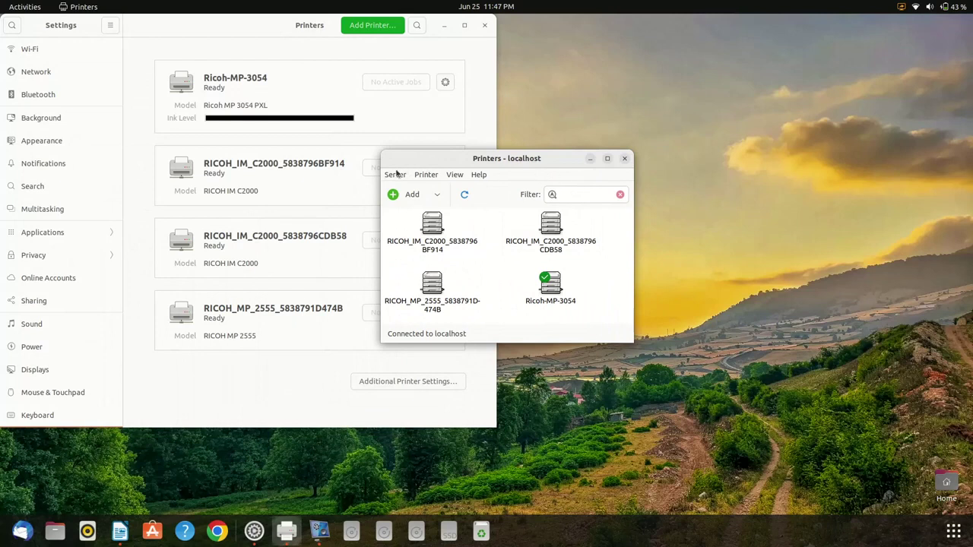
Try to rename the Ricoh-MP-3054 printer in the additional printer settings, accepting the loss of its job history
left_click(542, 285)
right_click(538, 285)
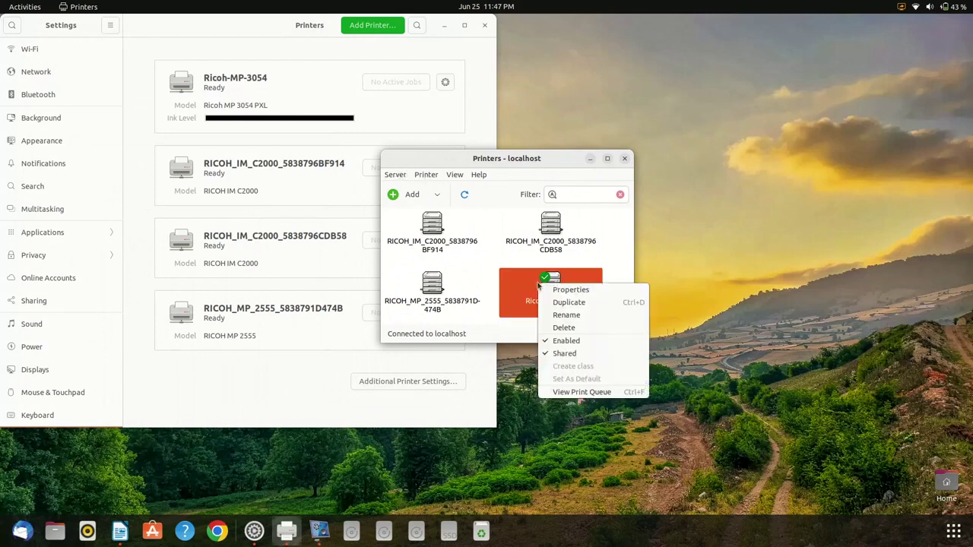
left_click(567, 315)
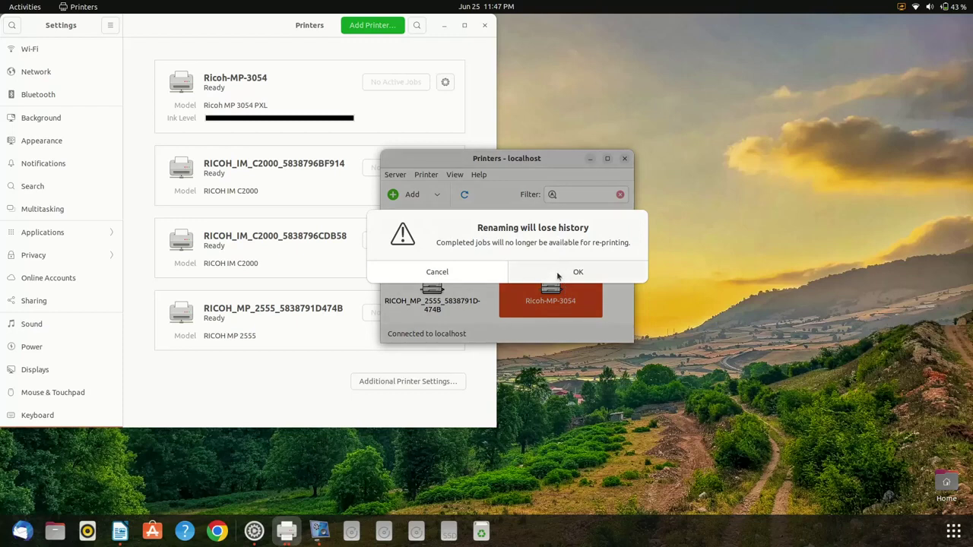
left_click(561, 273)
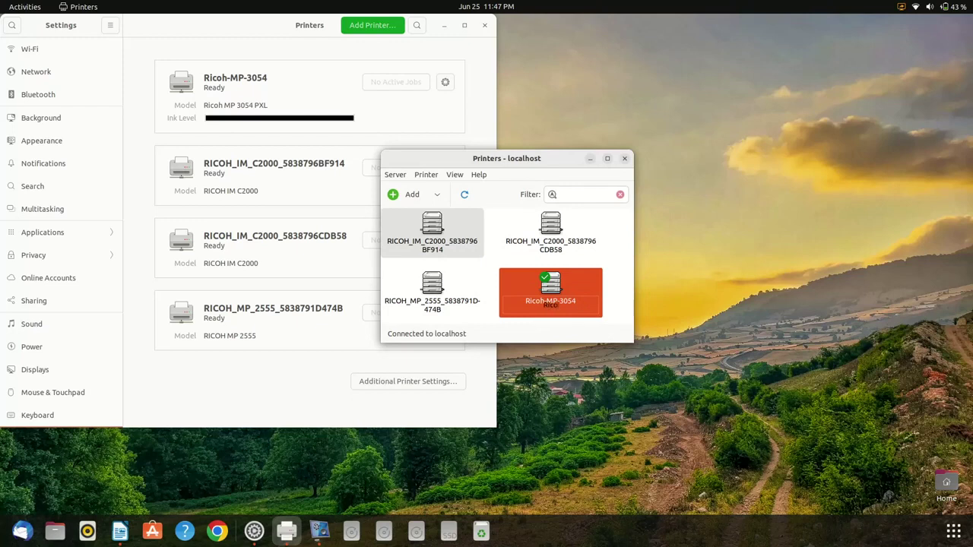
right_click(618, 303)
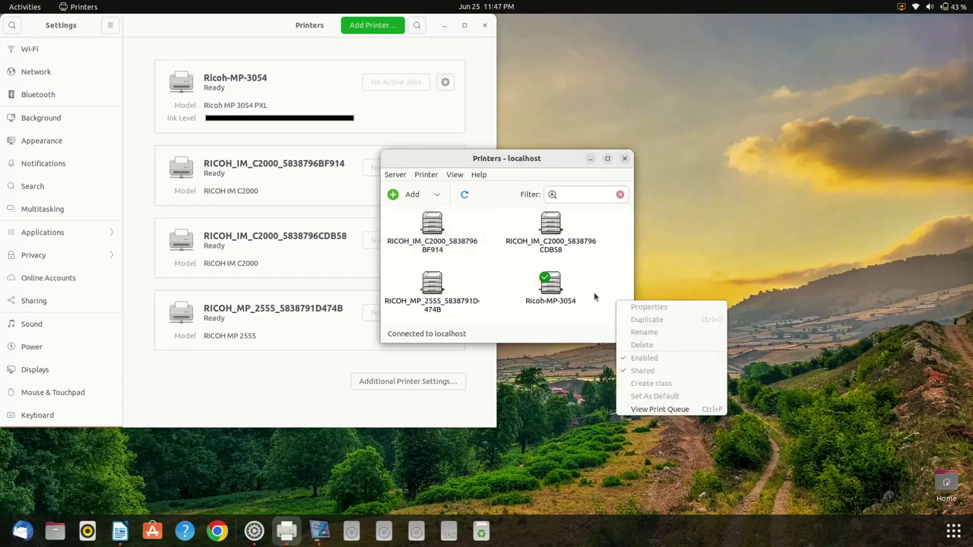
left_click(592, 295)
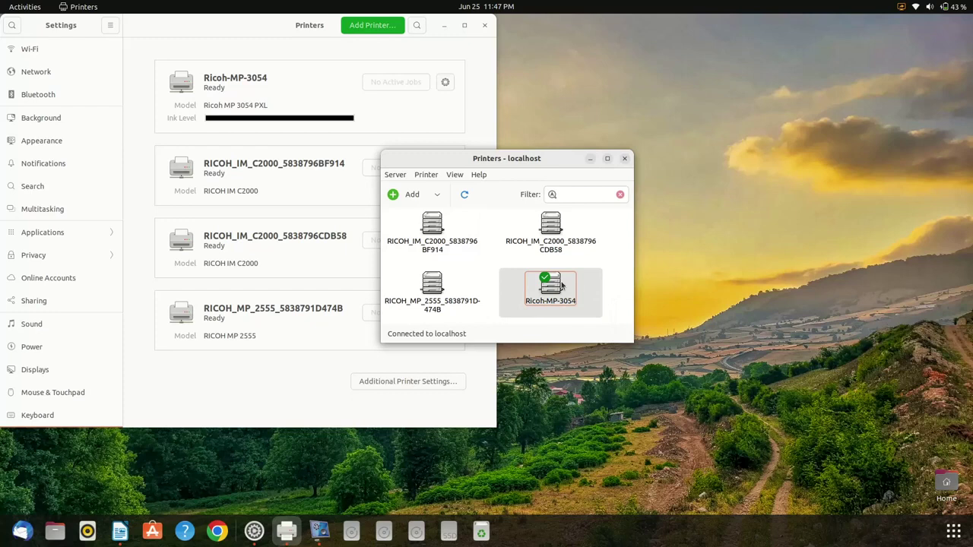
Rename the Ricoh-MP-3054 printer as RicohPrinter, accepting the loss of its job history, and decline to send the problem report
right_click(562, 283)
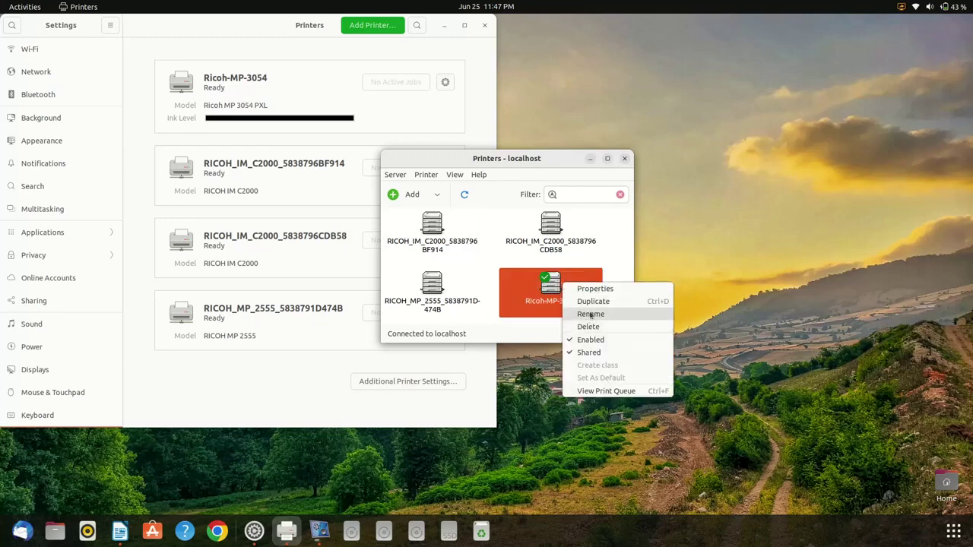
left_click(591, 315)
left_click(575, 275)
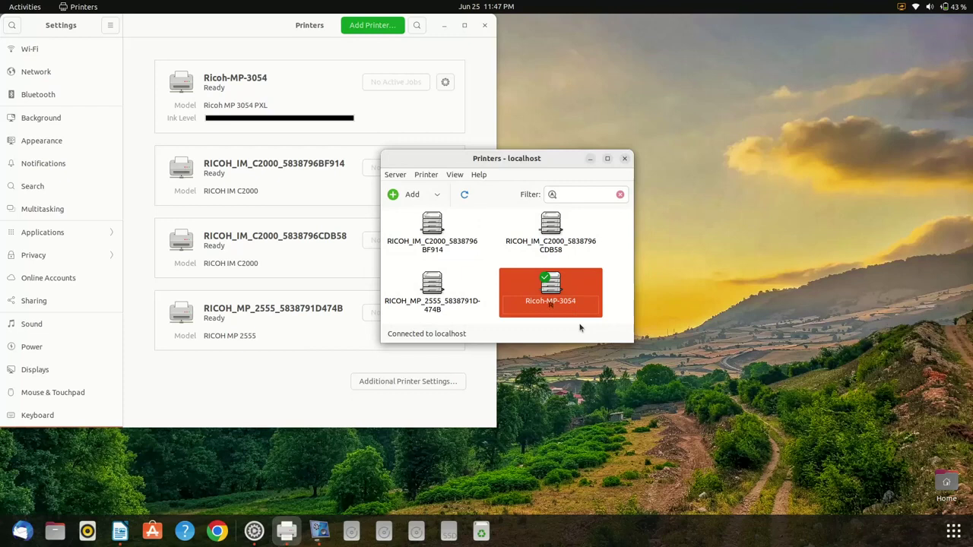
type("RicohPrinter")
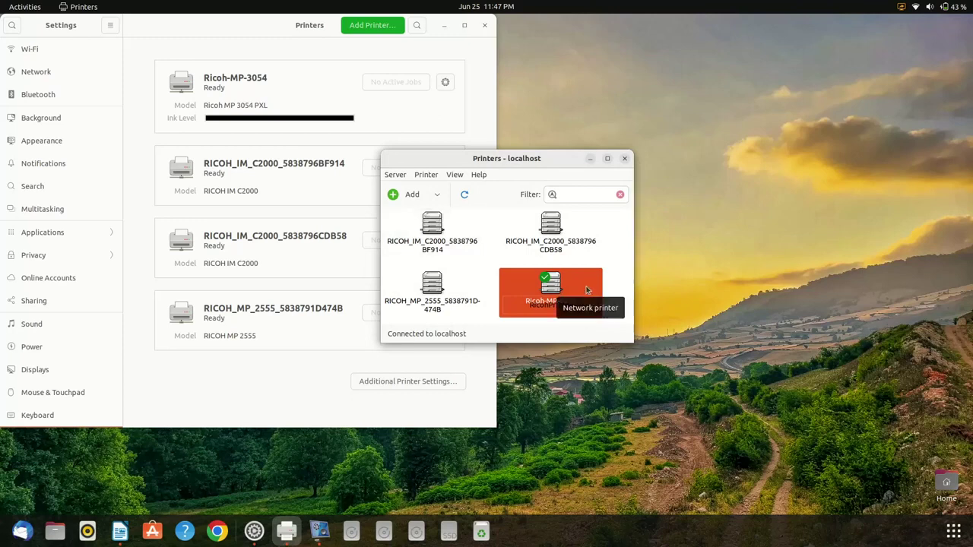
key("Return")
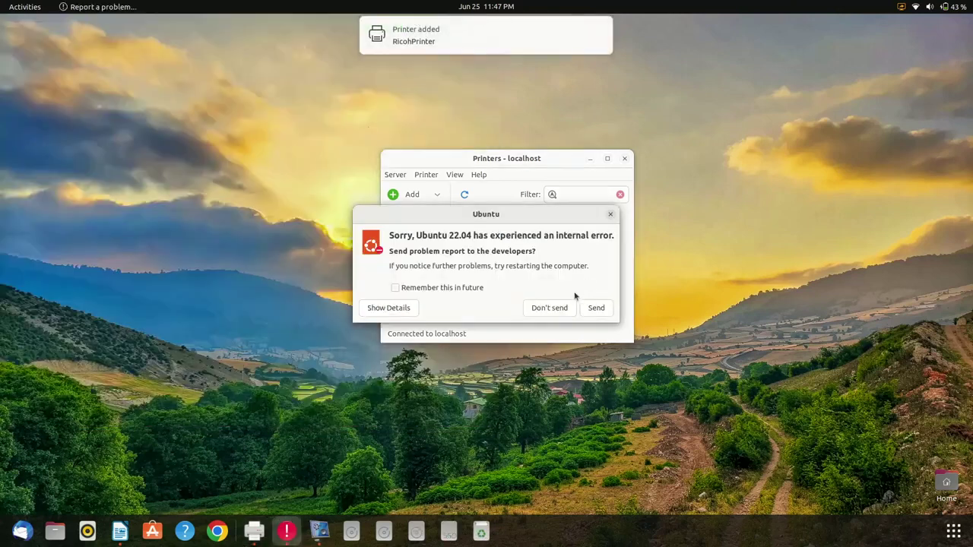
left_click(556, 310)
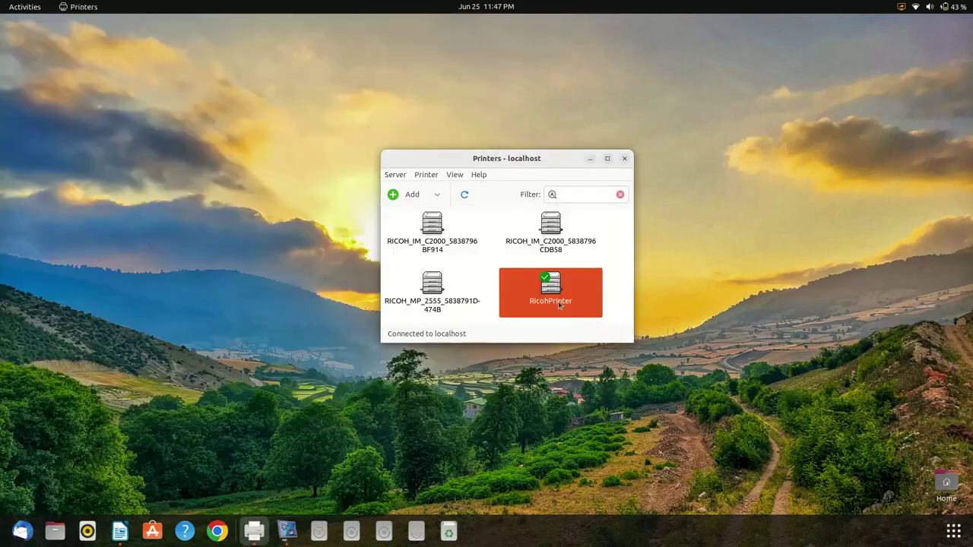
Close the additional printer settings, then search the applications for "printer" and open the Printers settings
left_click(624, 158)
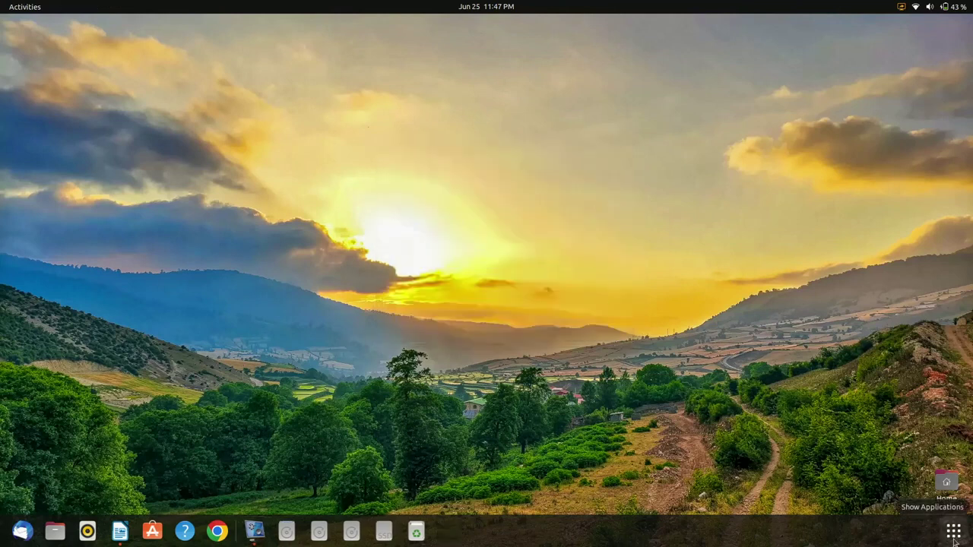
left_click(953, 530)
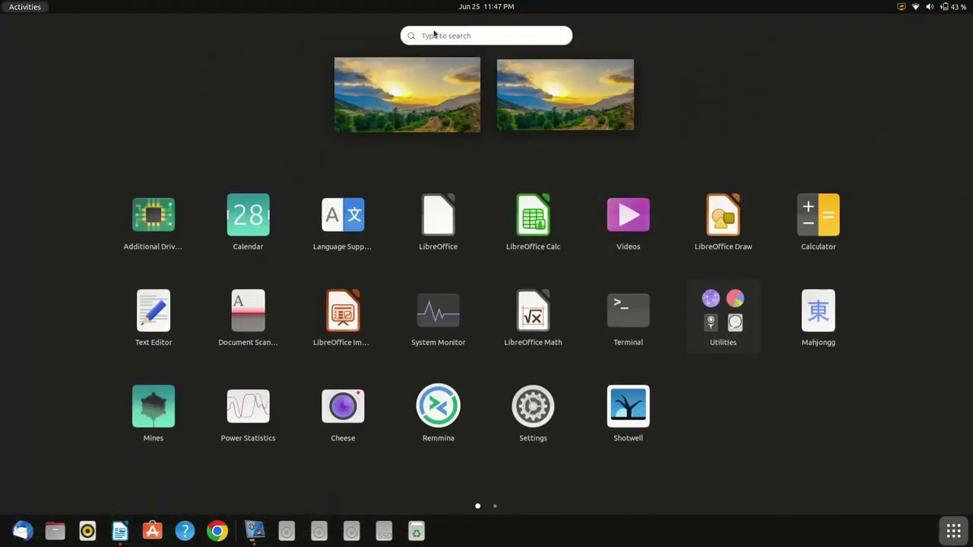
left_click(436, 33)
type("pl")
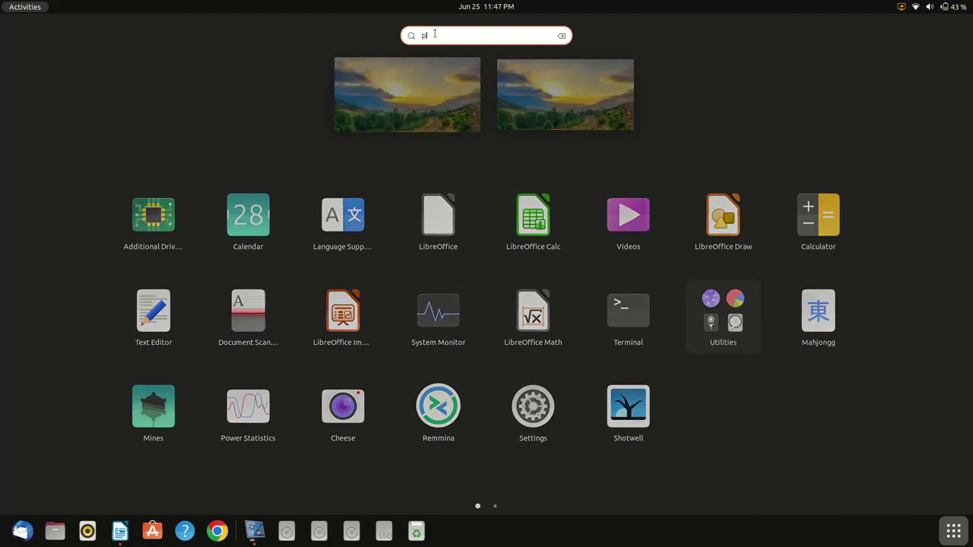
type("inter")
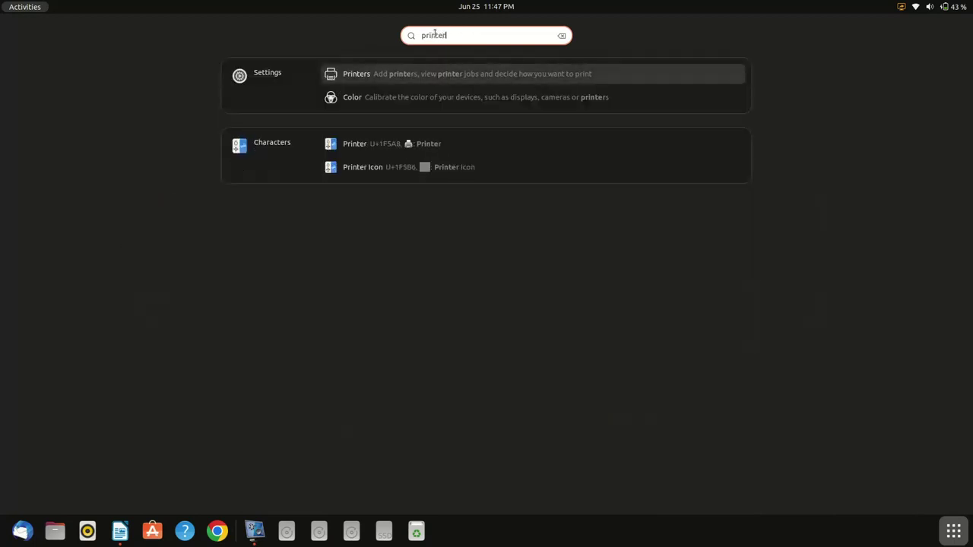
left_click(389, 76)
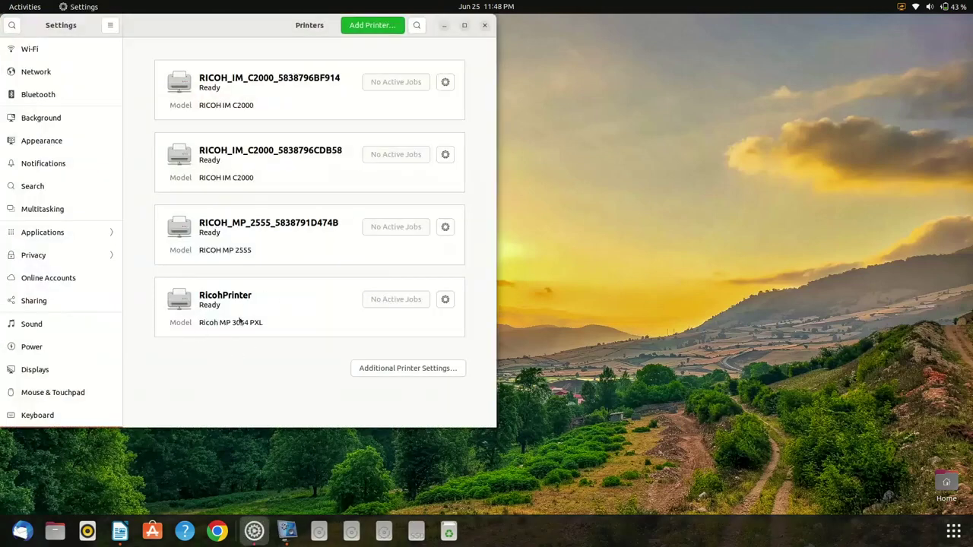
Print a test page from RicohPrinter's printing options, dismiss the print notification and minimize the settings window
left_click(446, 299)
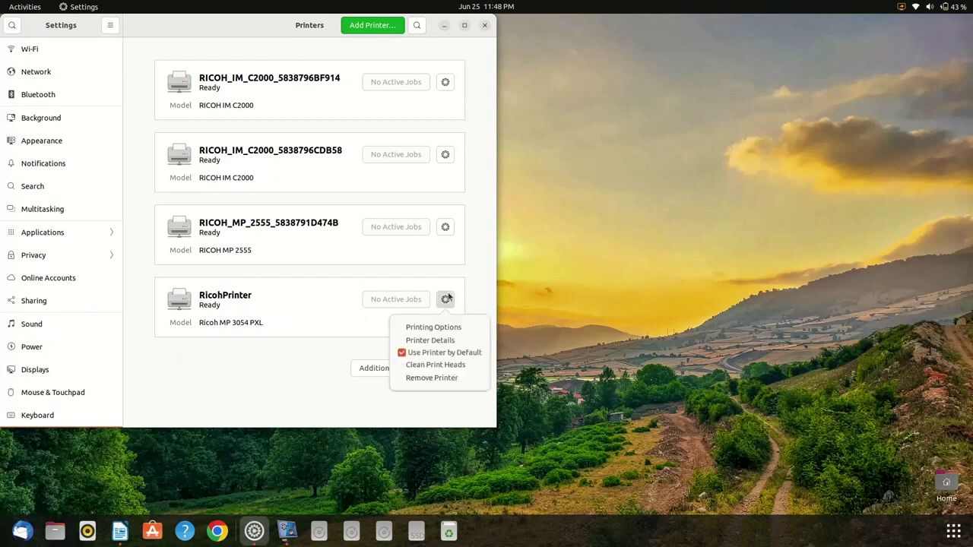
left_click(433, 328)
left_click(67, 144)
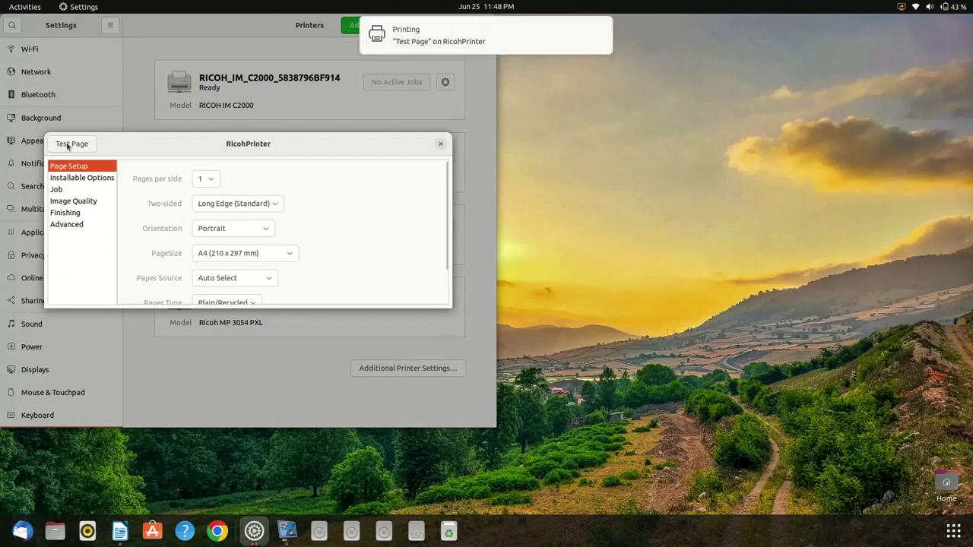
left_click(442, 144)
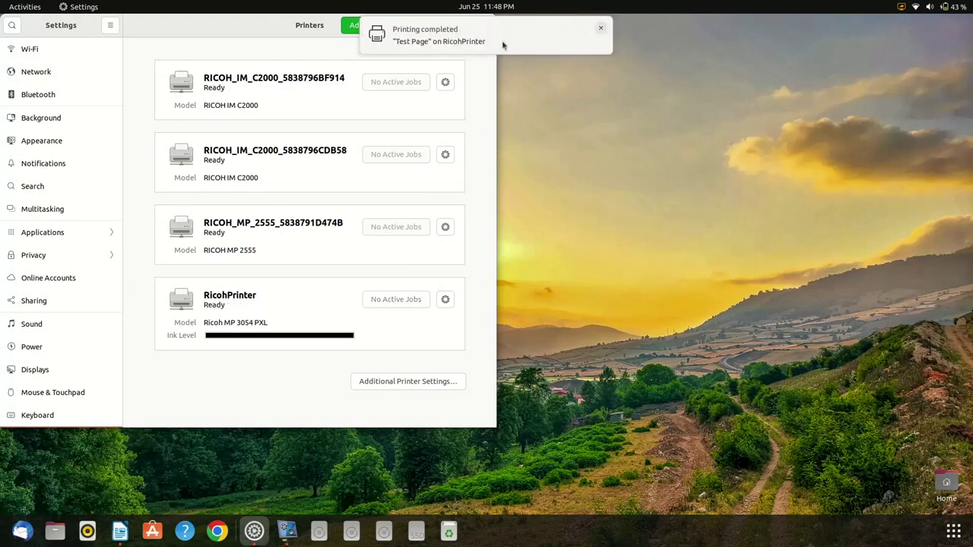
left_click(600, 28)
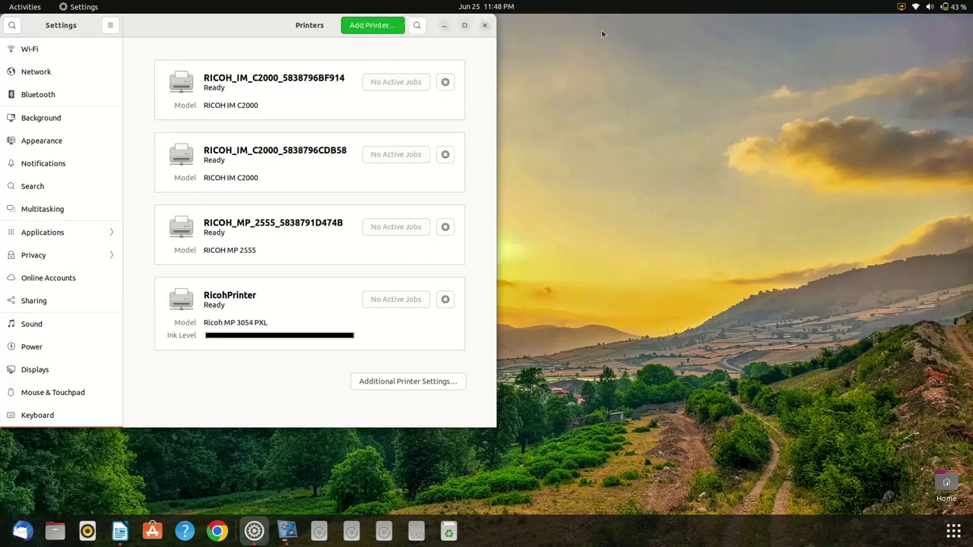
left_click(442, 28)
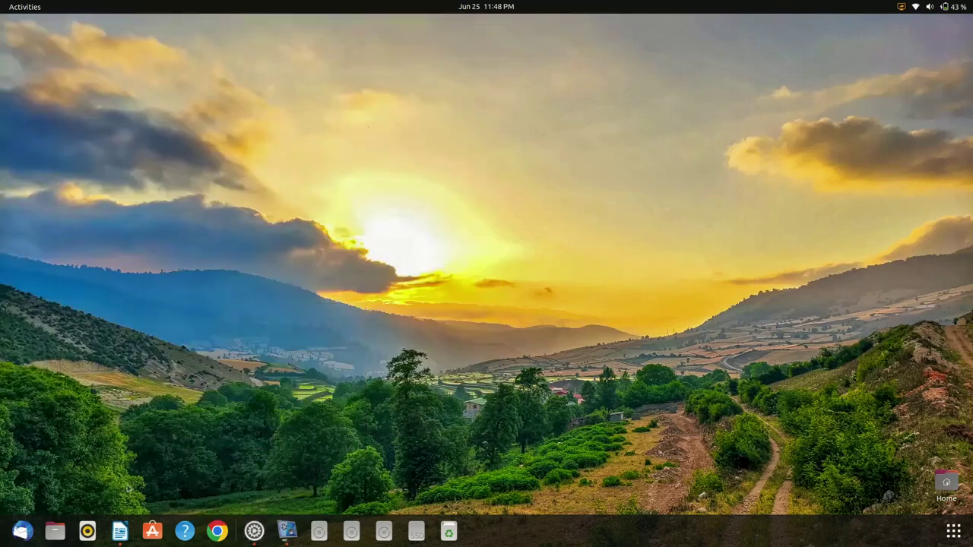
Switch to the open LibreOffice Writer document and replace its text with "Now we give a print that installed printer…."
left_click(121, 528)
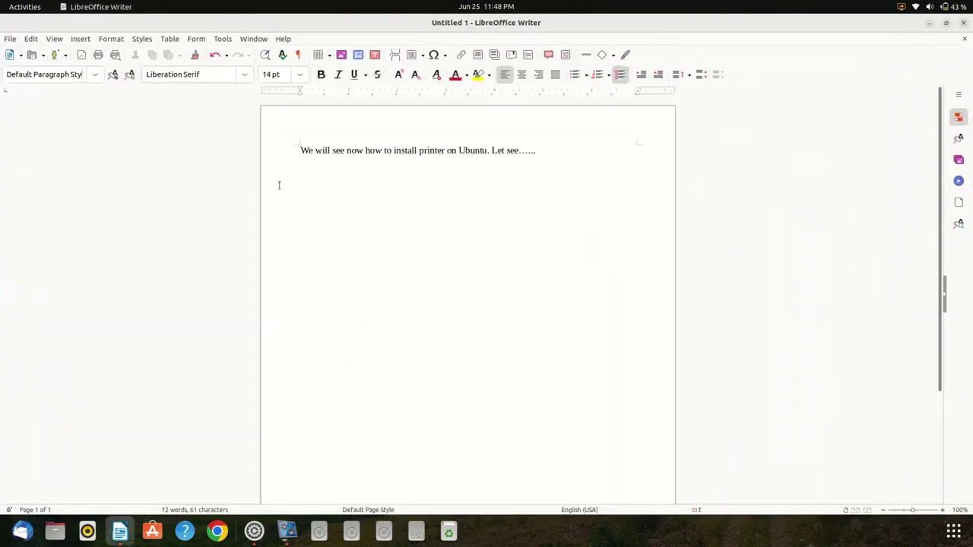
left_click_drag(540, 154, 289, 150)
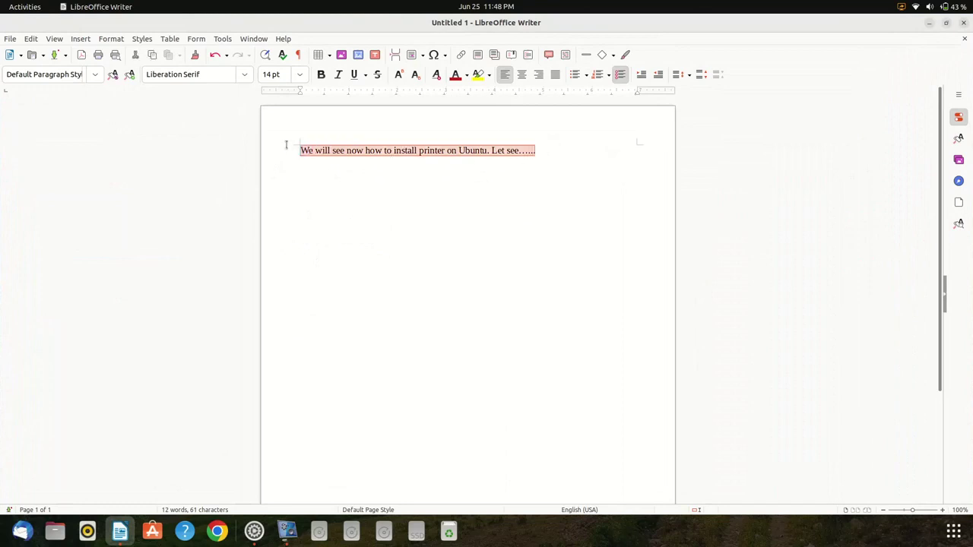
key("BackSpace")
type("Tes")
key("BackSpace")
key("BackSpace")
key("BackSpace")
type("Now we")
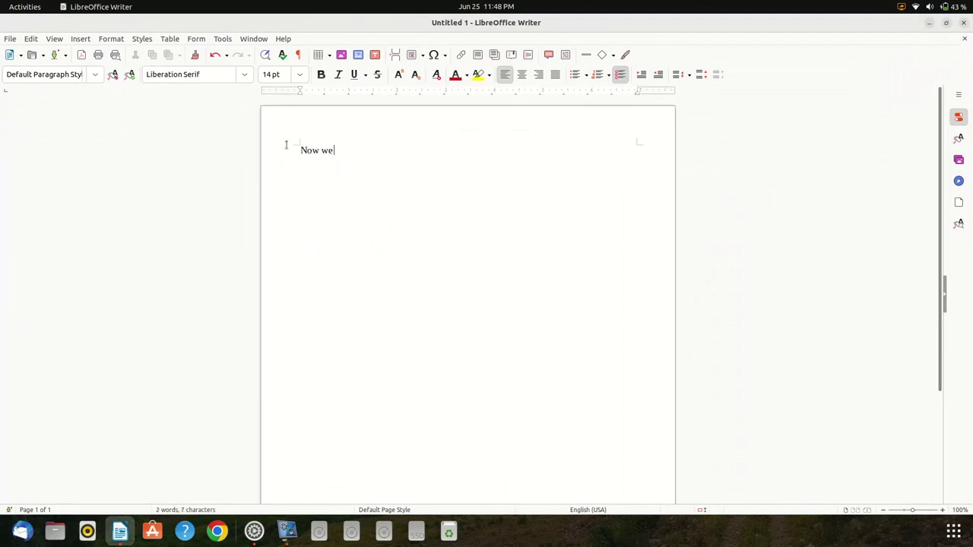
type(" give a print t")
type("hat ins")
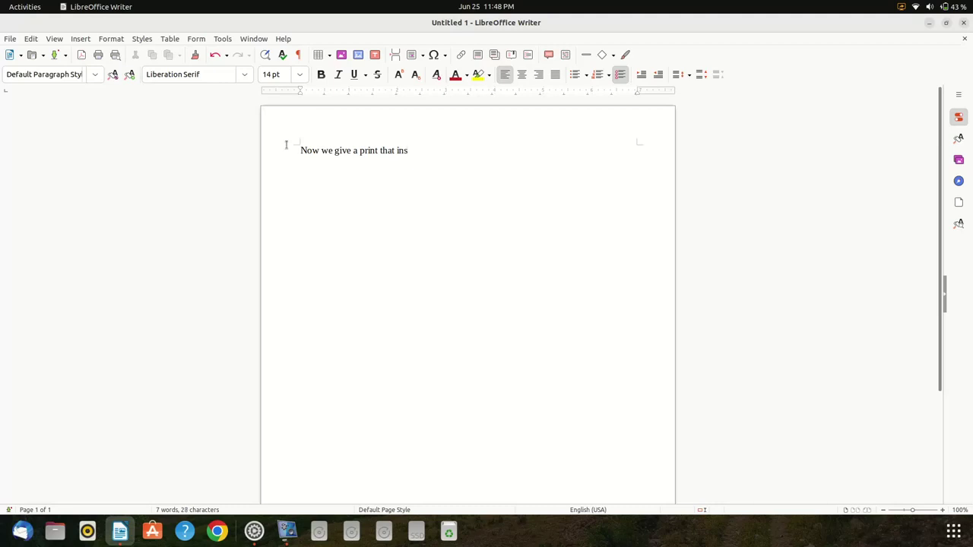
type("talled printer…...")
left_click(965, 23)
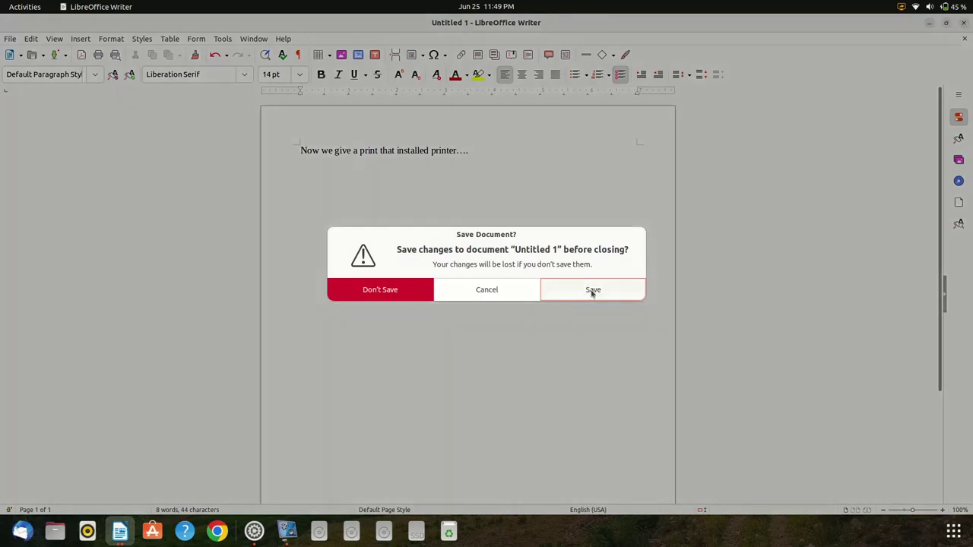
left_click(592, 292)
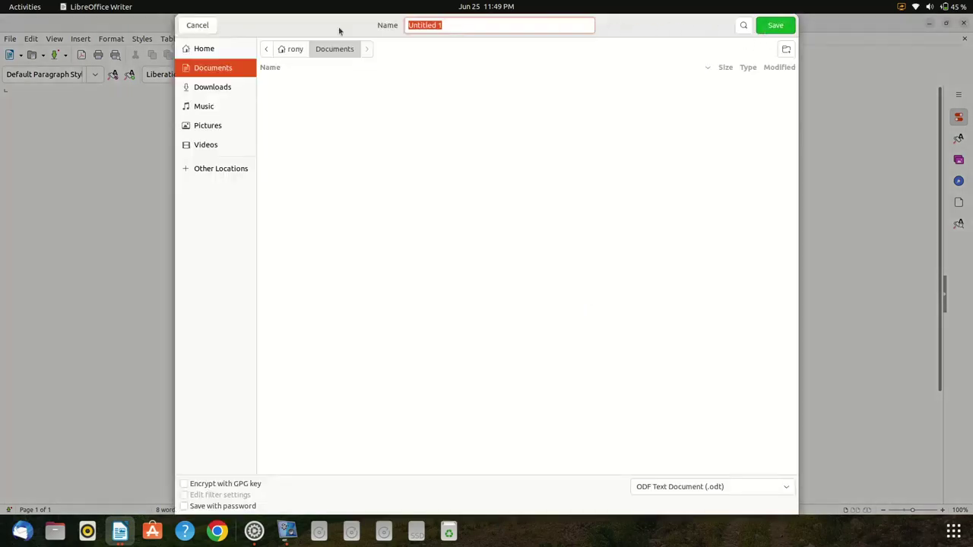
left_click(184, 29)
Close the Untitled 1 document without saving and open a new blank LibreOffice Writer document
left_click(965, 25)
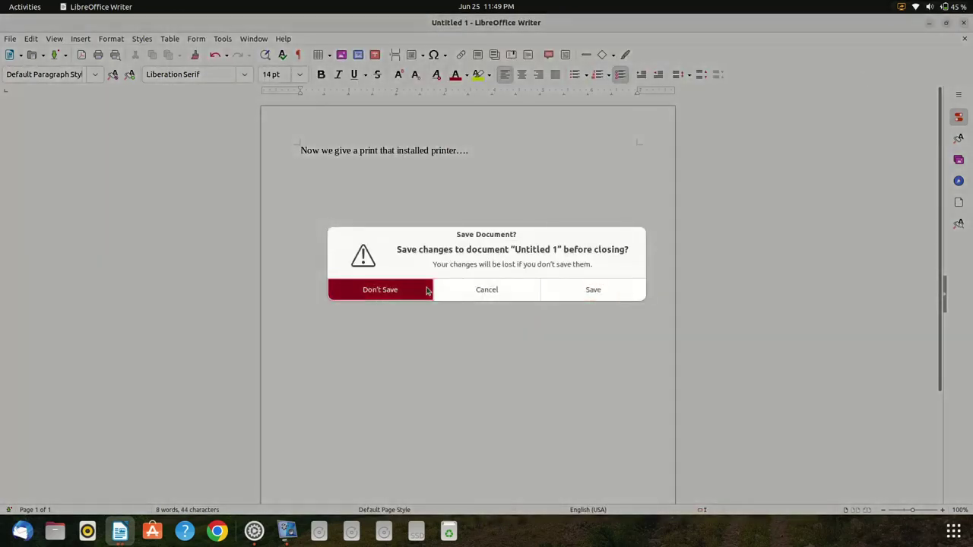
left_click(427, 288)
left_click(119, 531)
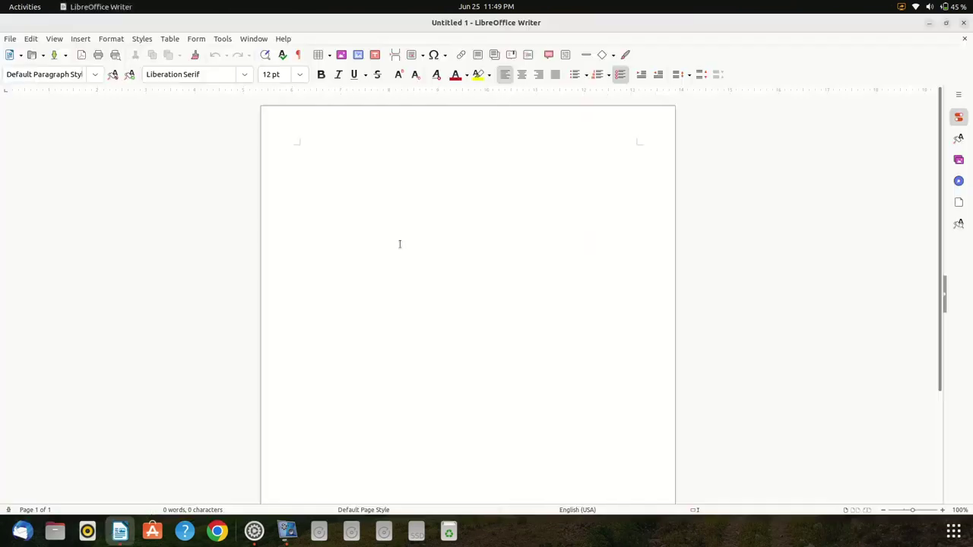
Write "Test Print" in the blank document and set the text's font size to 40 pt
type("Tes")
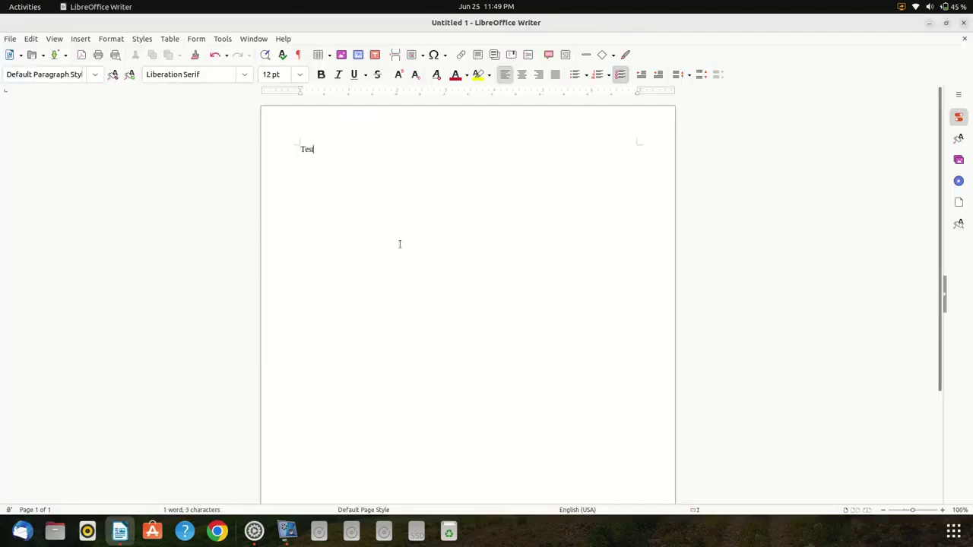
type("t Print")
left_click(300, 74)
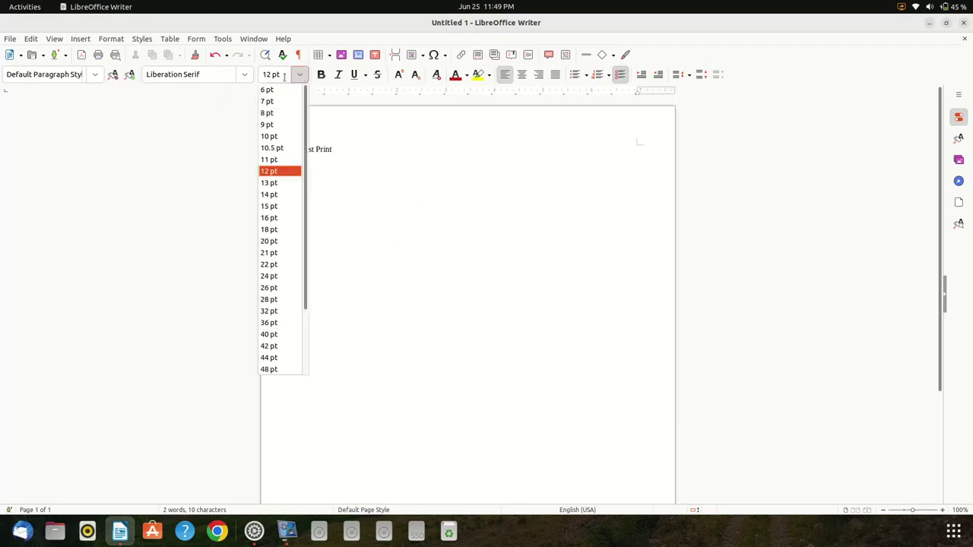
left_click(263, 335)
left_click_drag(368, 155, 302, 152)
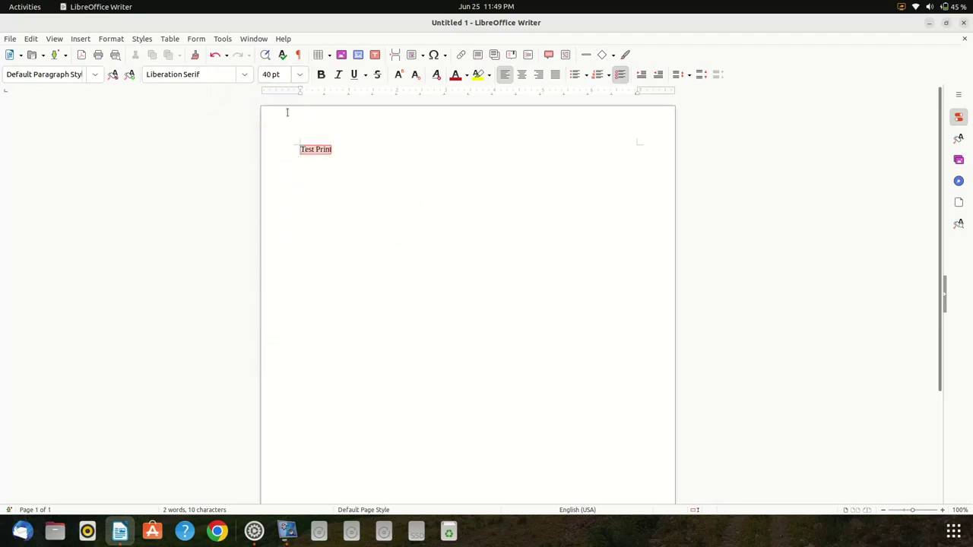
left_click(299, 74)
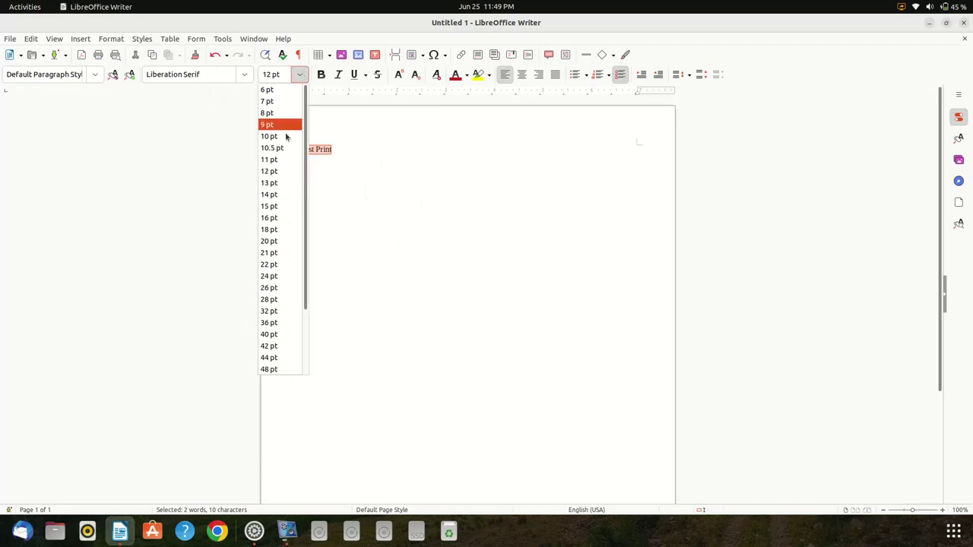
left_click(278, 335)
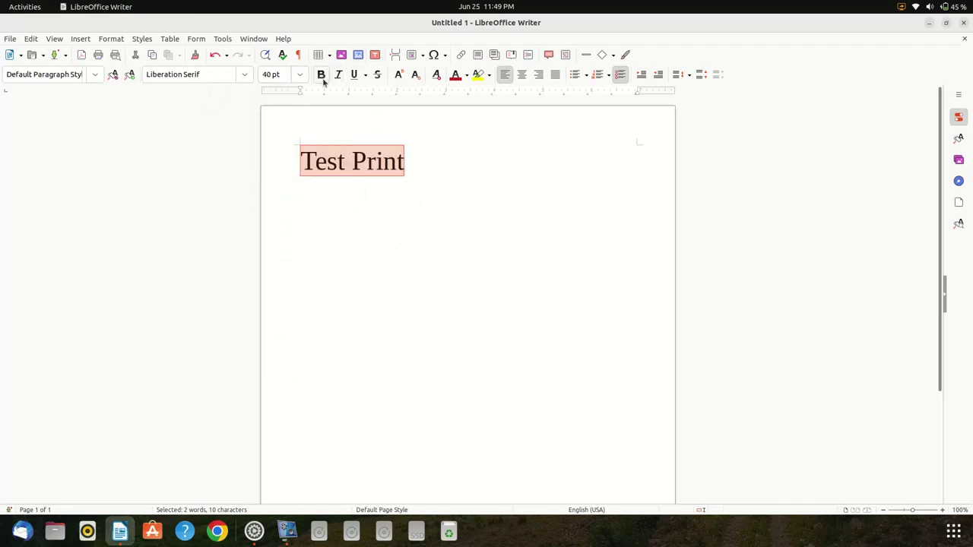